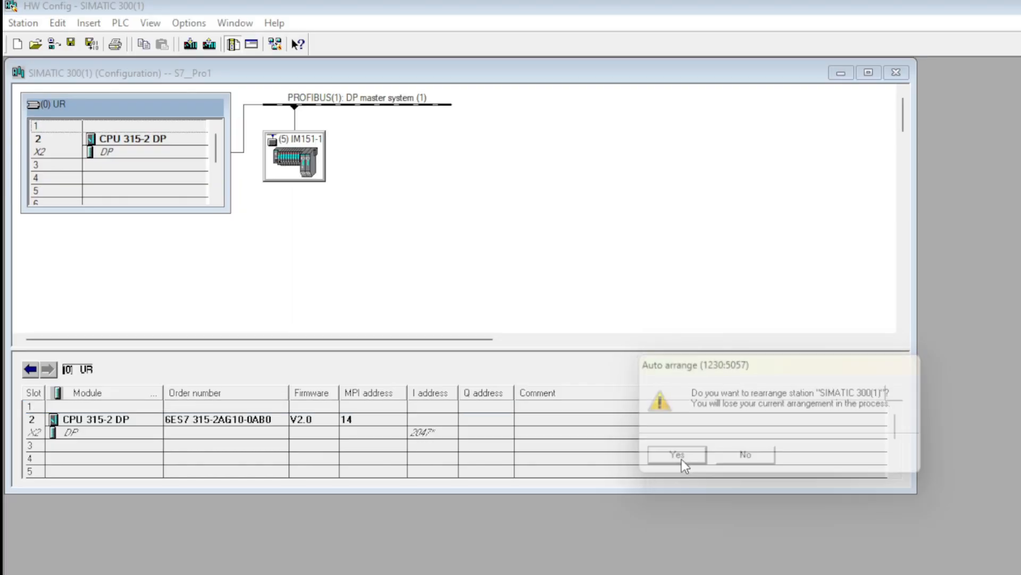
Open the GSD file installation and choose the desktop folder "GSD file" as the source directory.
{"action": "left_click", "coordinate": [583, 205]}
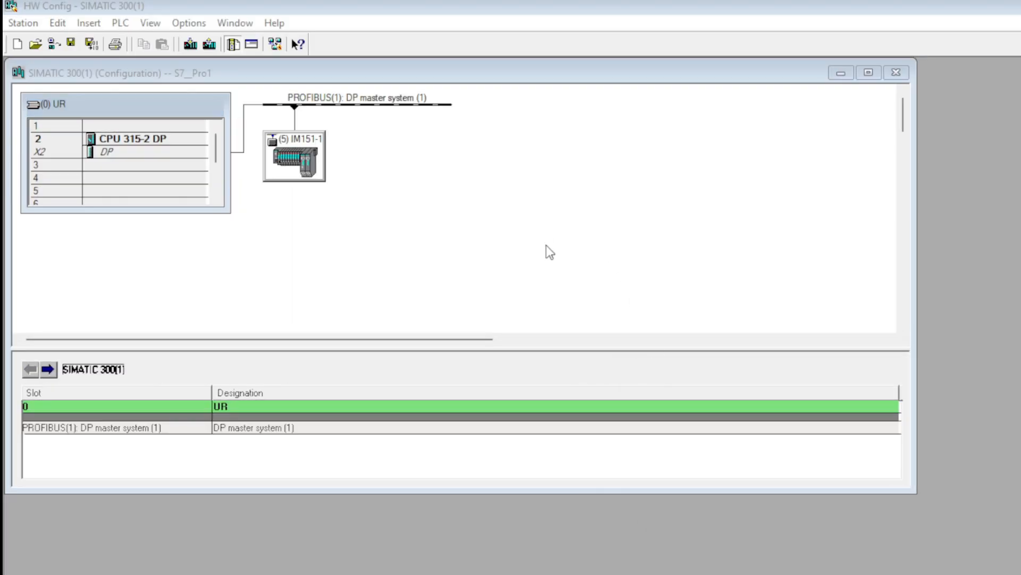
{"action": "left_click", "coordinate": [182, 25]}
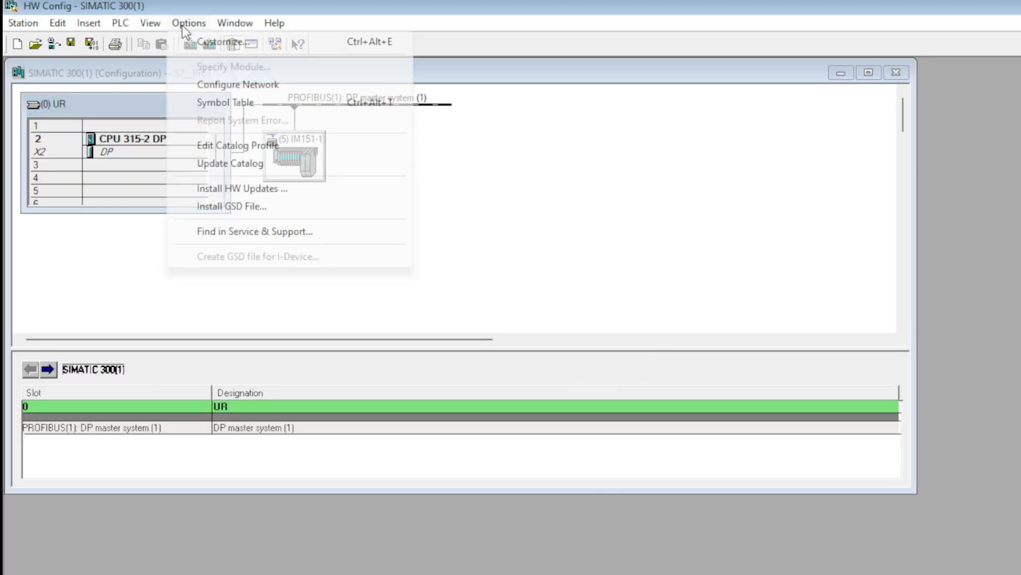
{"action": "left_click", "coordinate": [283, 205]}
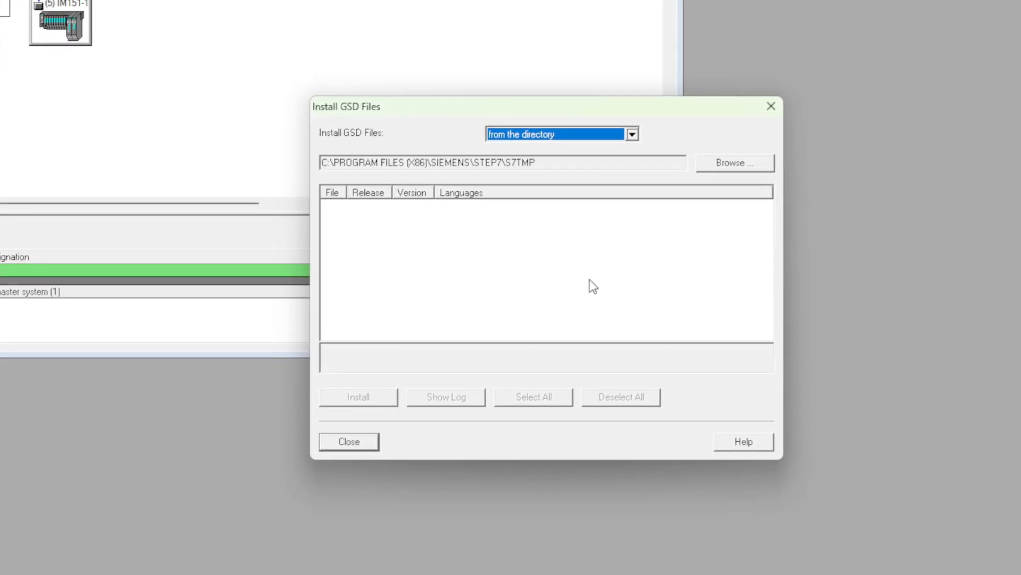
{"action": "left_click", "coordinate": [713, 149]}
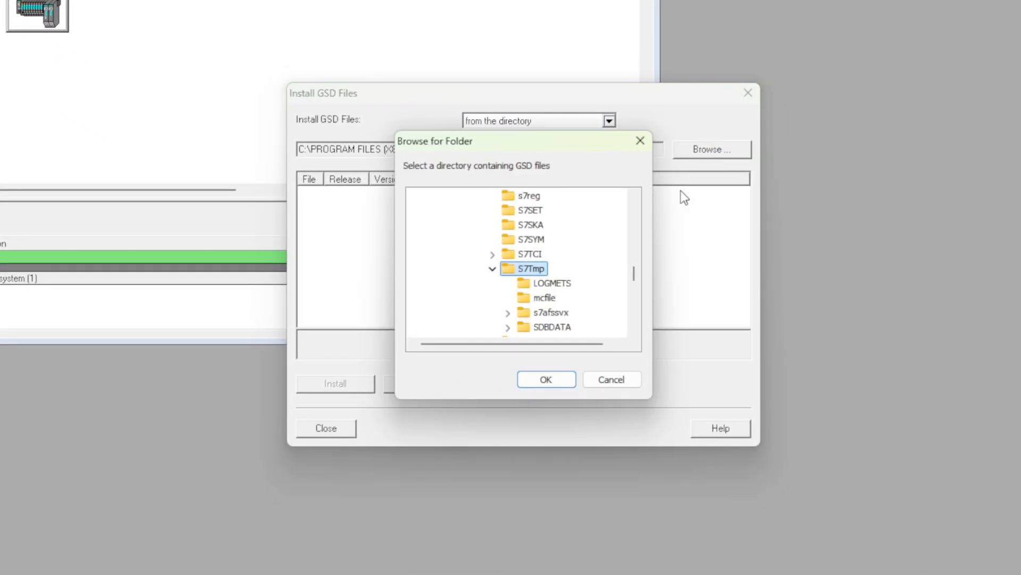
{"action": "scroll", "coordinate": [551, 284], "scroll_direction": "down", "scroll_amount": 10}
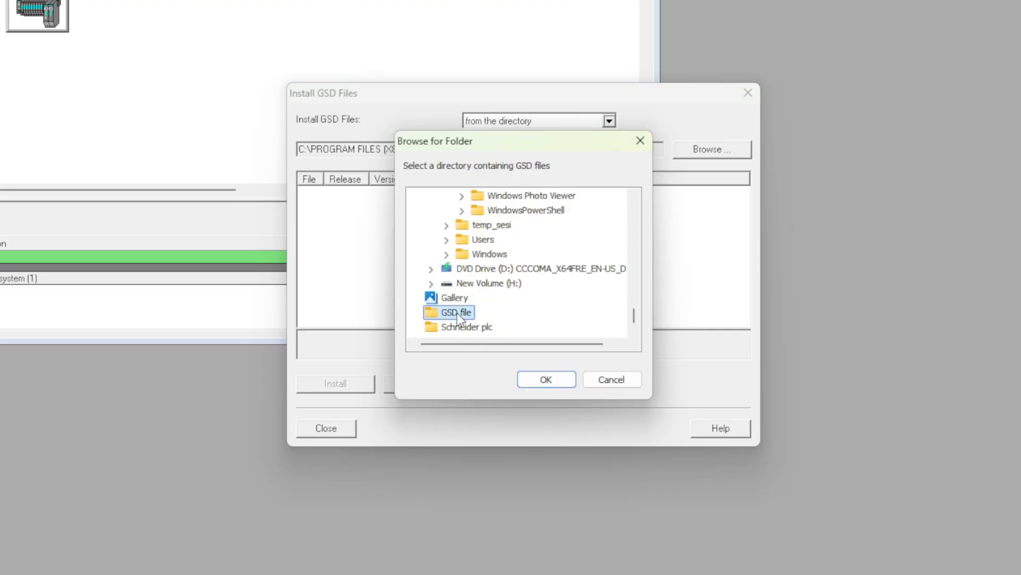
{"action": "left_click", "coordinate": [550, 380]}
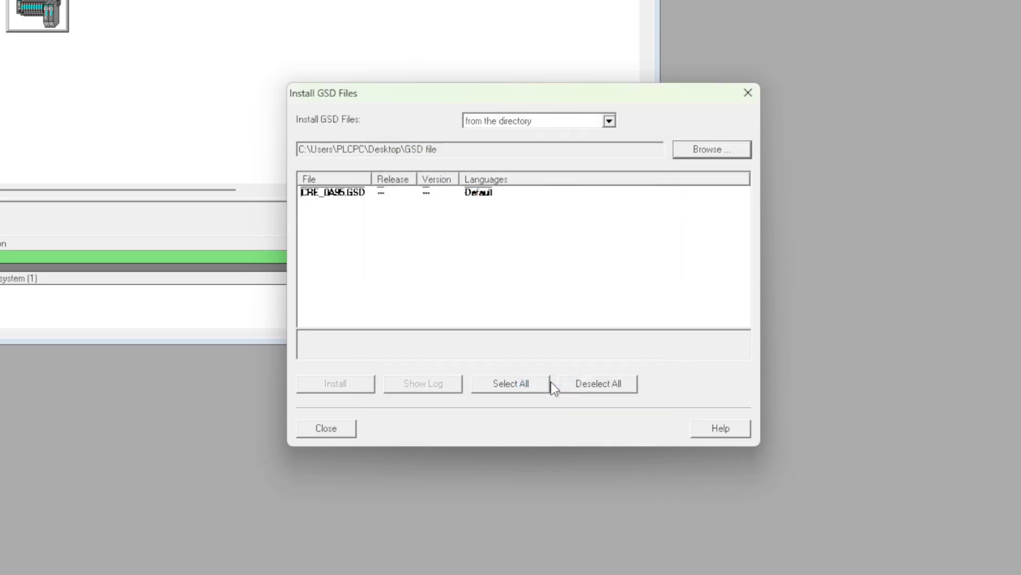
Install CRE_0A95.GSD and close the GSD installation dialog.
{"action": "left_click", "coordinate": [362, 197]}
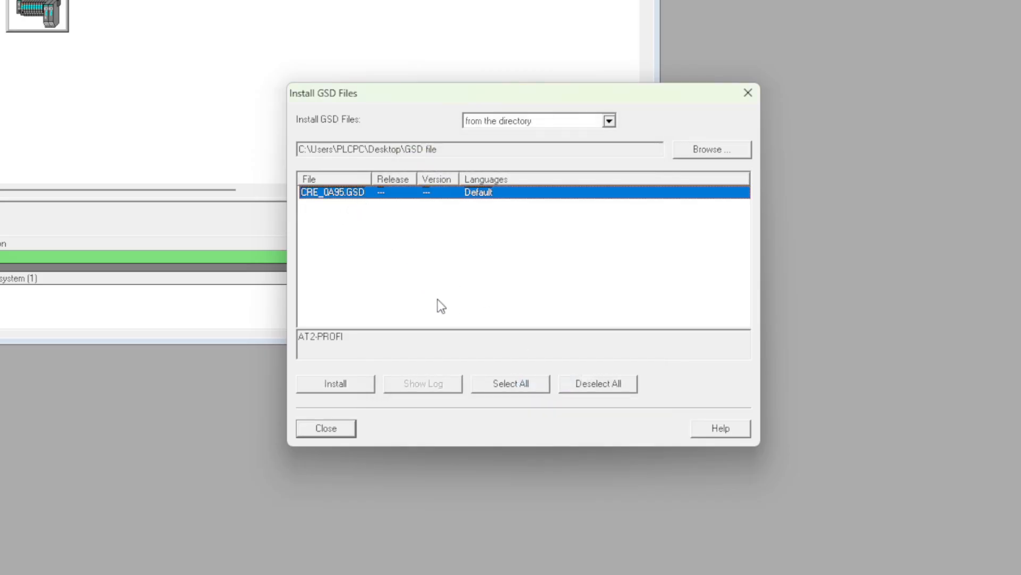
{"action": "left_click", "coordinate": [352, 384]}
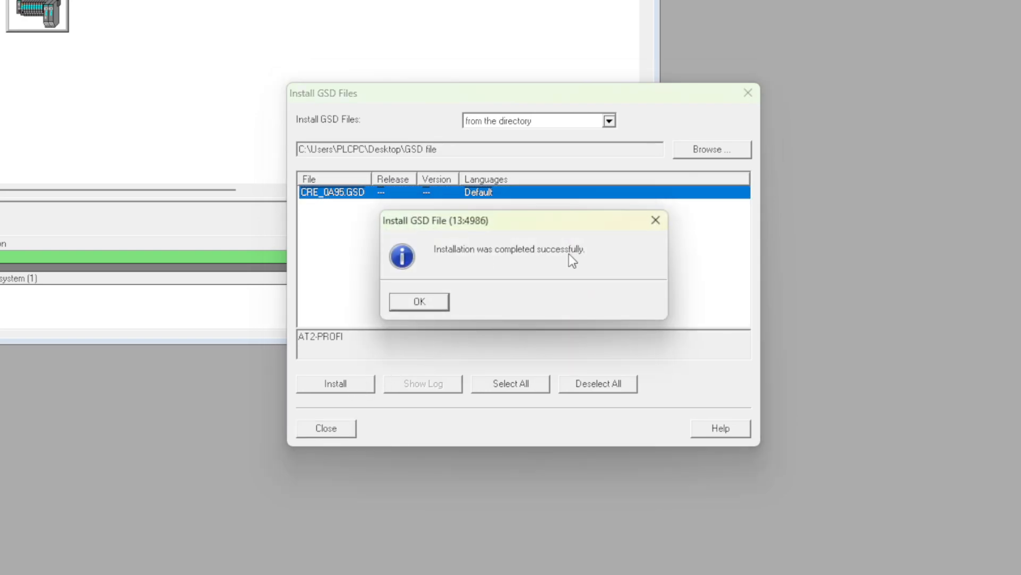
{"action": "left_click", "coordinate": [426, 305]}
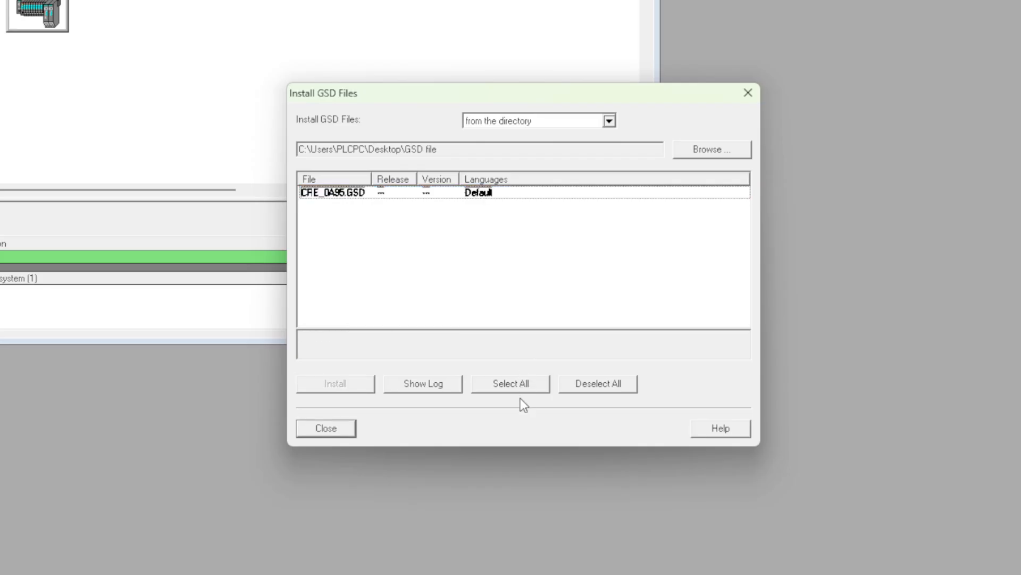
{"action": "left_click", "coordinate": [341, 428]}
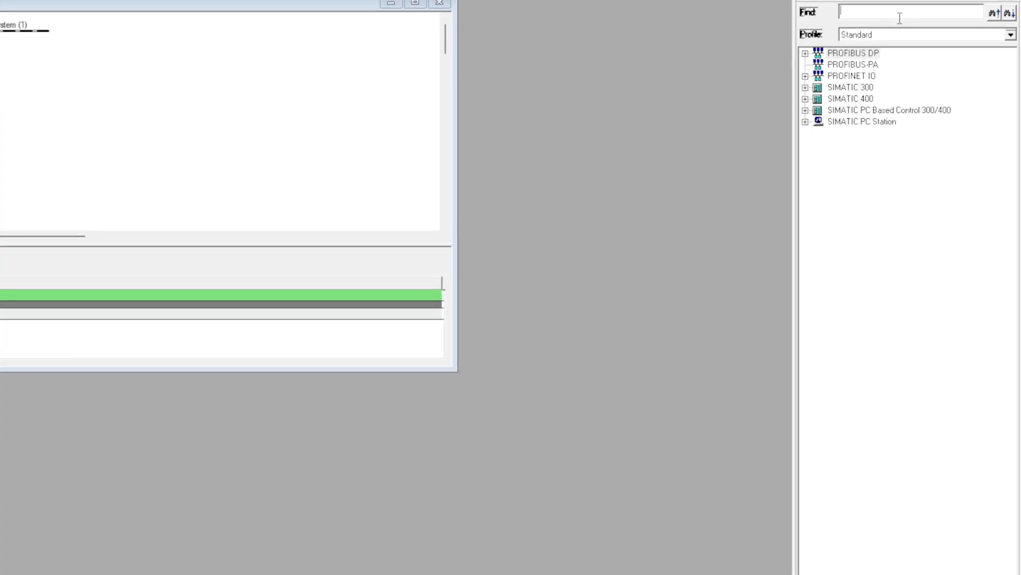
Search the hardware catalog for AT2 and expand the AT2-PROFI device to look through its modules.
{"action": "type", "text": "AT2"}
{"action": "key", "text": "Return"}
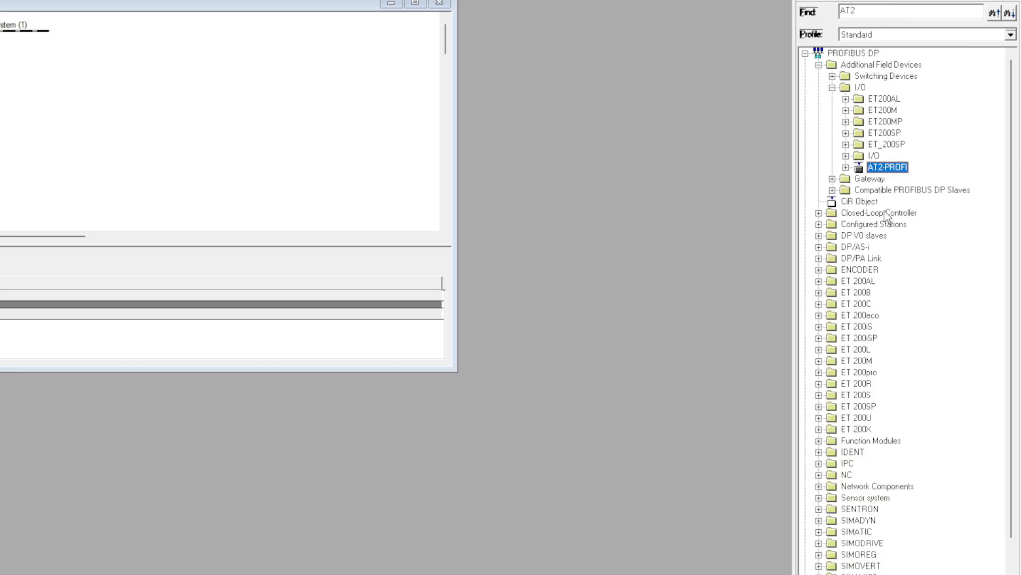
{"action": "left_click", "coordinate": [846, 167]}
{"action": "scroll", "coordinate": [930, 243], "scroll_direction": "down", "scroll_amount": 2}
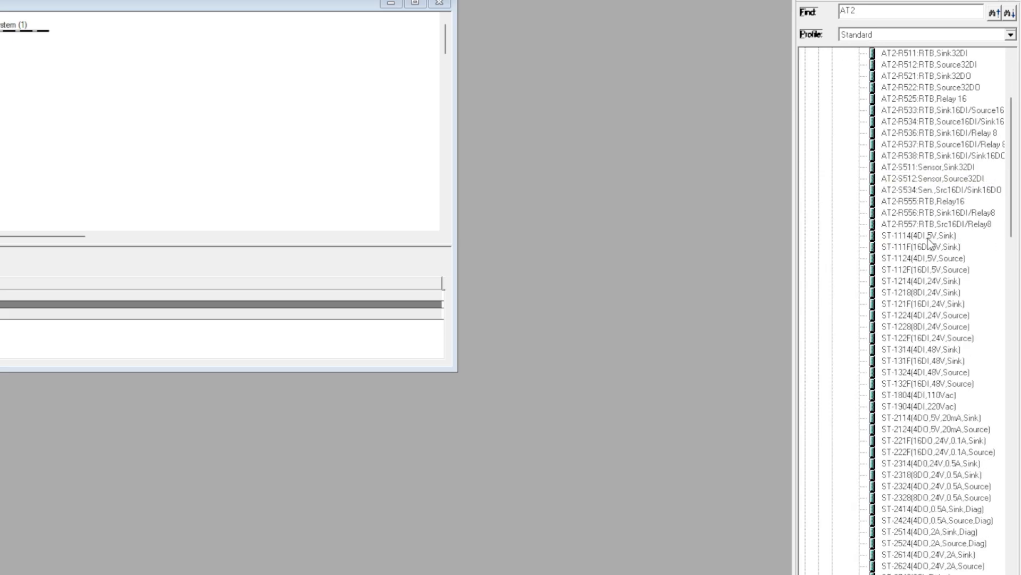
{"action": "scroll", "coordinate": [931, 243], "scroll_direction": "up", "scroll_amount": 5}
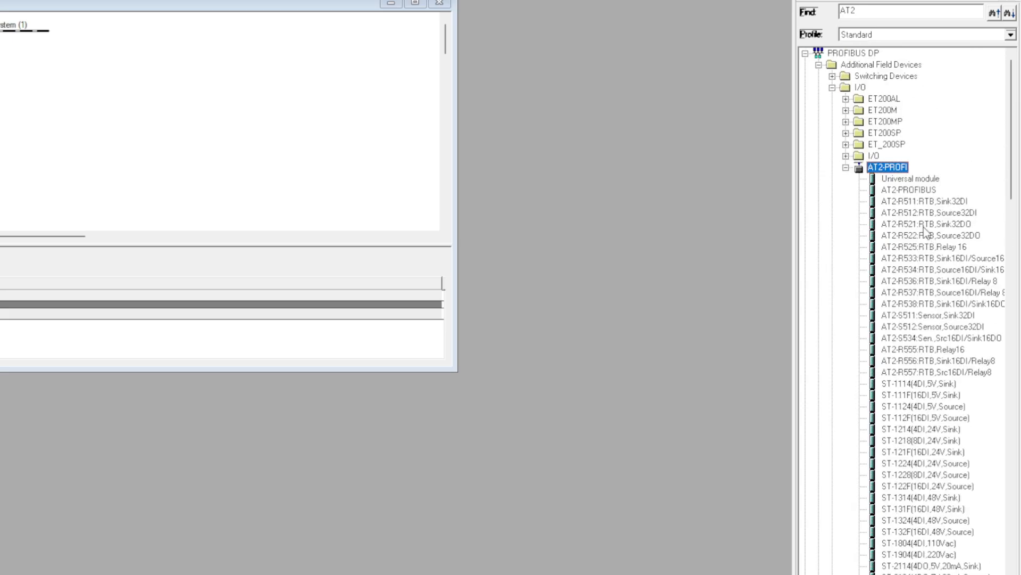
Add the AT2-PROFI slave to the PROFIBUS(1) DP master system with address 10 and align it beside the IM151-1 station.
{"action": "left_click_drag", "start_coordinate": [892, 169], "coordinate": [262, 78]}
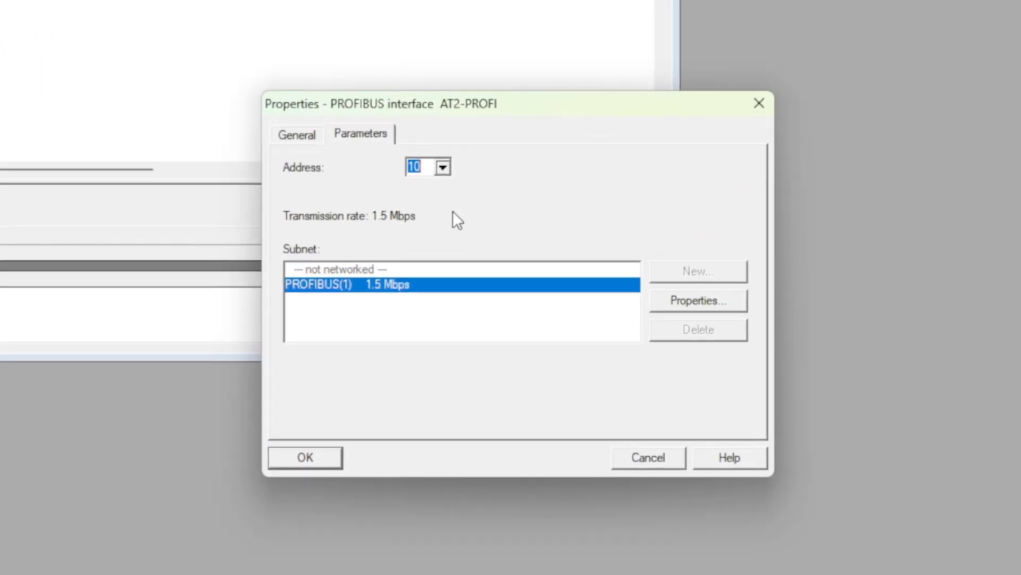
{"action": "left_click", "coordinate": [442, 168]}
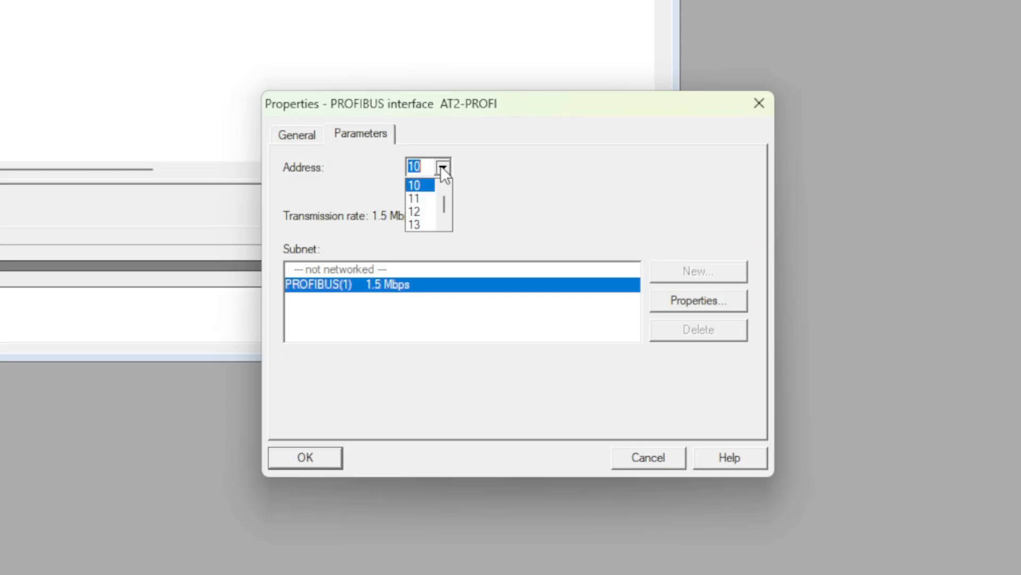
{"action": "left_click", "coordinate": [418, 184]}
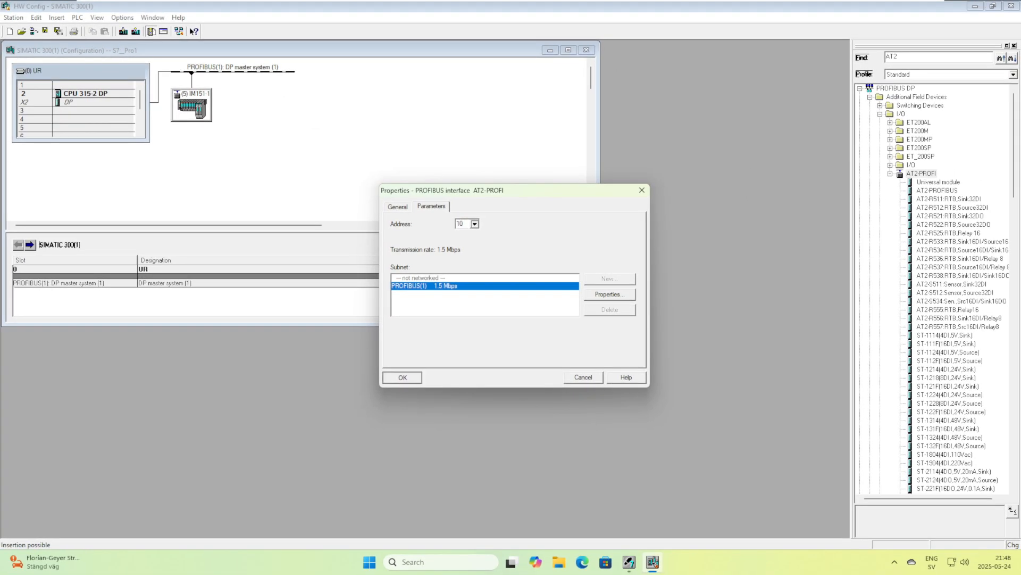
{"action": "left_click", "coordinate": [305, 458]}
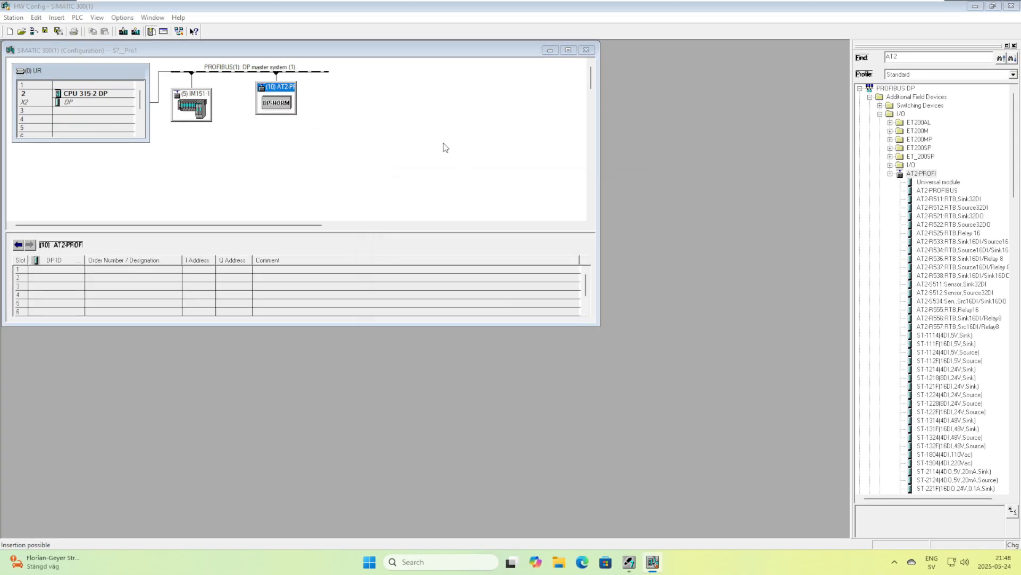
{"action": "left_click_drag", "start_coordinate": [283, 106], "coordinate": [269, 115]}
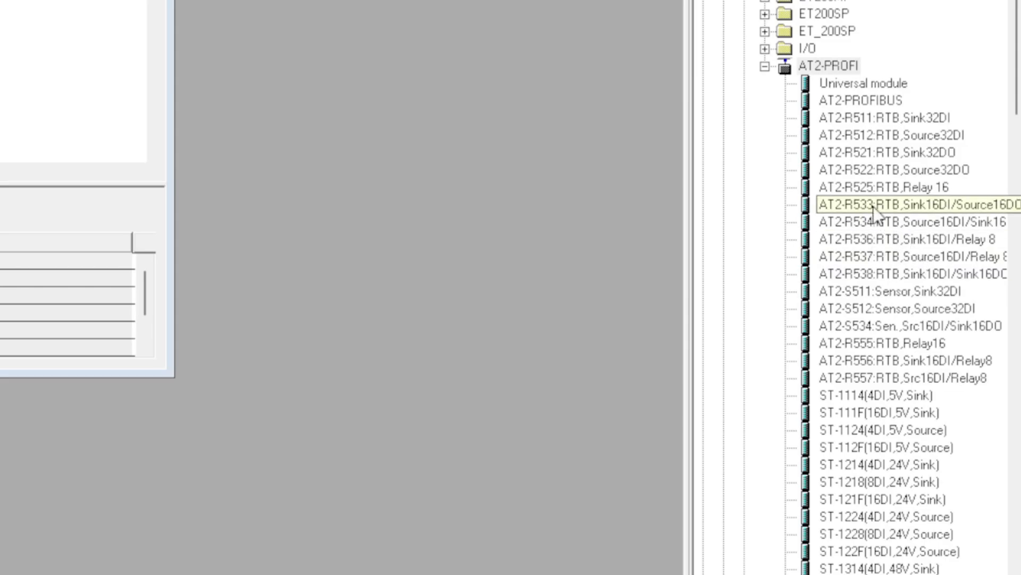
Insert the AT2-R533 Sink16DI/Source16DO module in slot 1 of the AT2-PROFI slave and review its address and parameter properties.
{"action": "left_click_drag", "start_coordinate": [875, 205], "coordinate": [1, 278]}
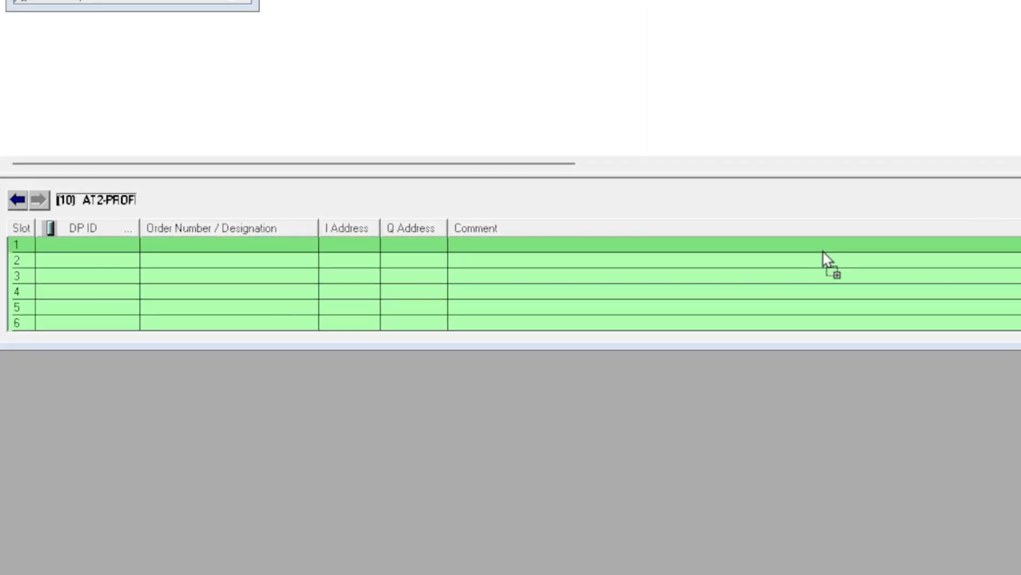
{"action": "left_click_drag", "start_coordinate": [824, 252], "coordinate": [101, 251]}
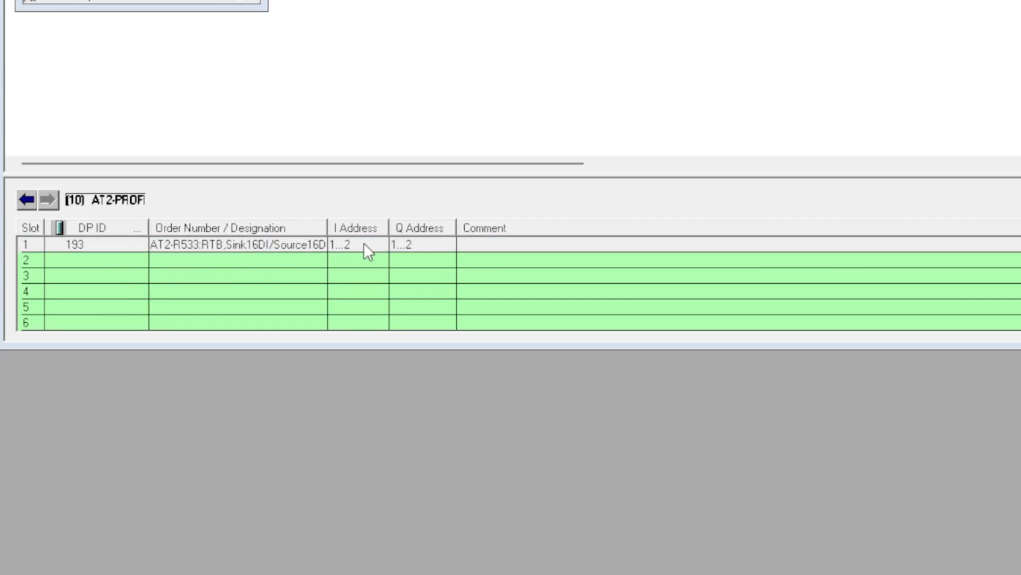
{"action": "double_click", "coordinate": [323, 242]}
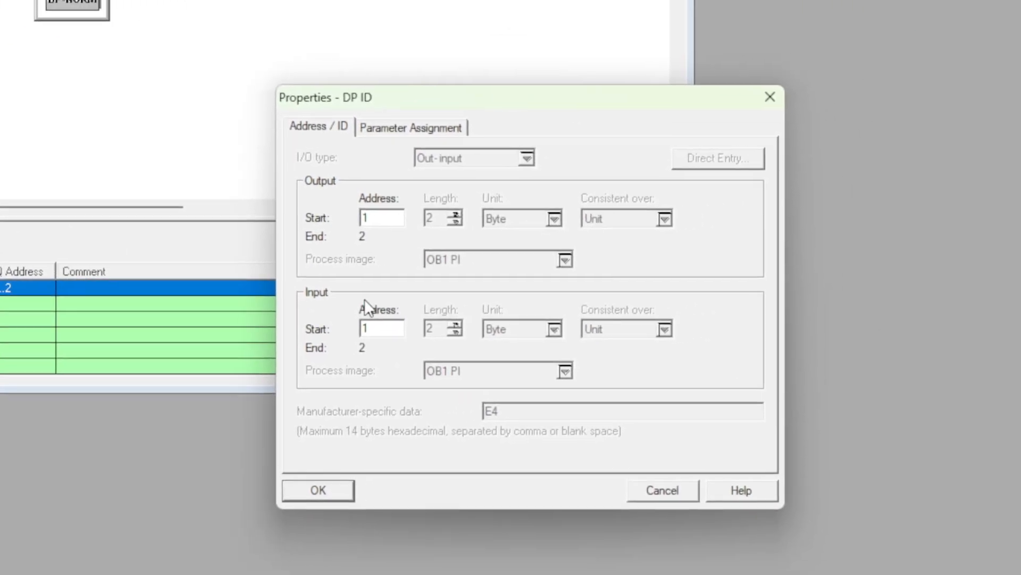
{"action": "left_click", "coordinate": [411, 123]}
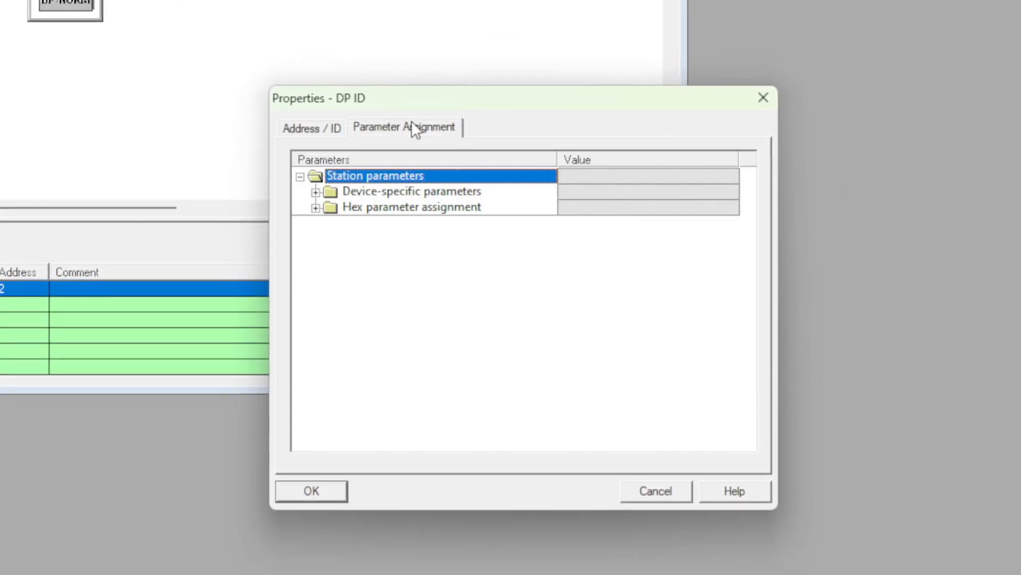
{"action": "left_click", "coordinate": [315, 129]}
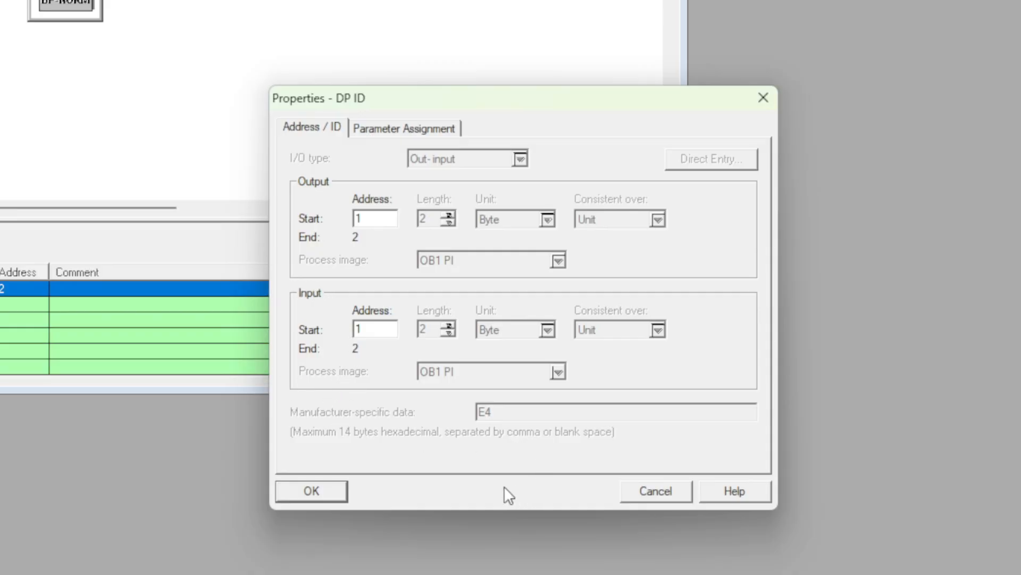
{"action": "left_click", "coordinate": [310, 493]}
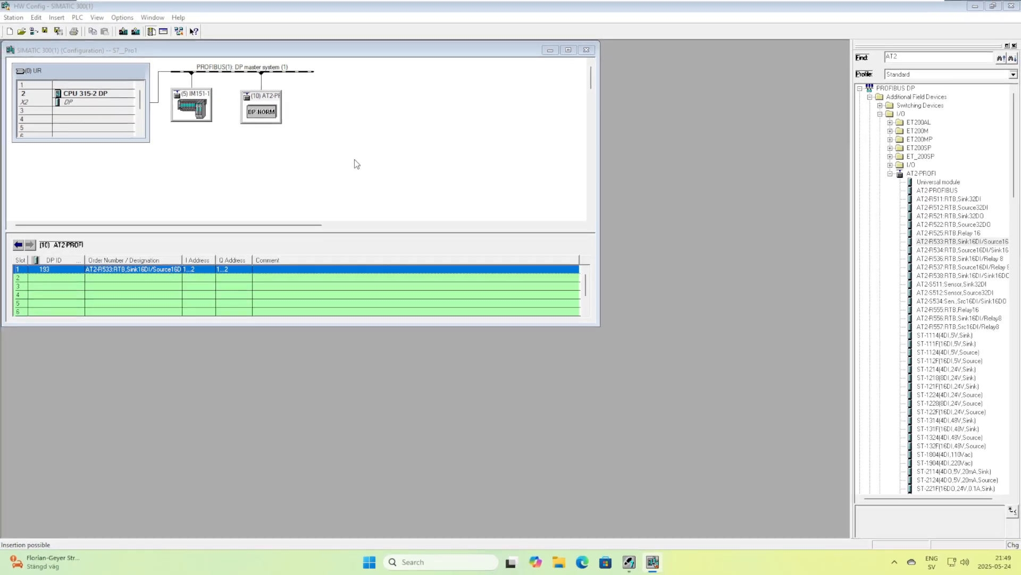
Save the station's hardware configuration and close HW Config.
{"action": "left_click", "coordinate": [356, 164]}
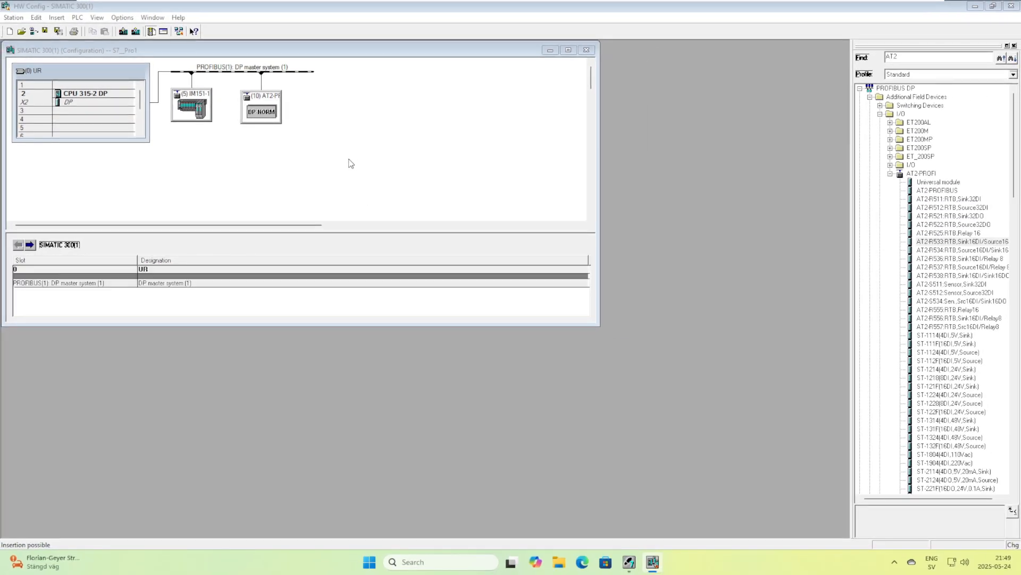
{"action": "left_click", "coordinate": [46, 32]}
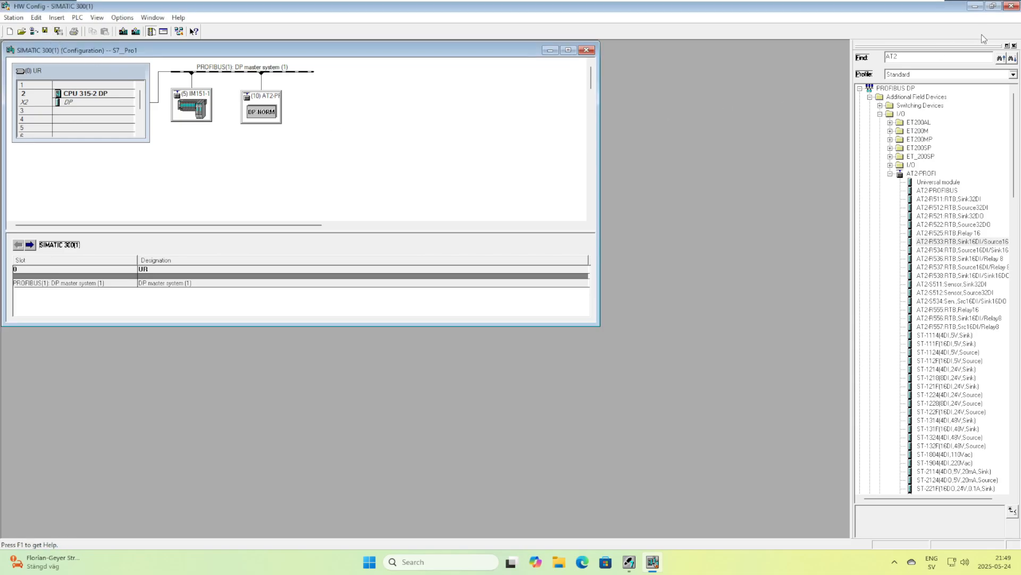
{"action": "left_click", "coordinate": [1010, 6]}
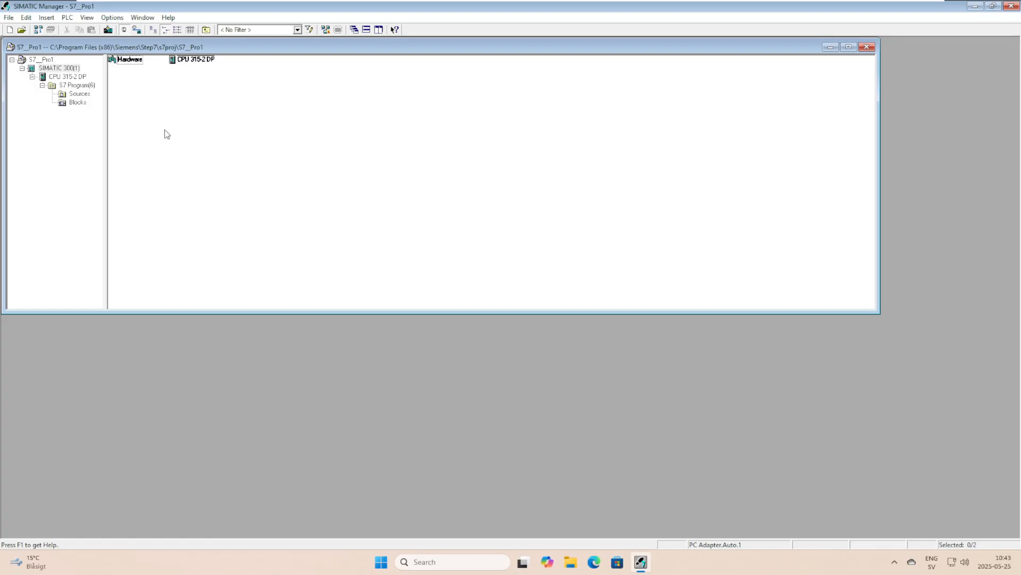
Open block OB1 from the S7 program's Blocks folder.
{"action": "left_click", "coordinate": [80, 102]}
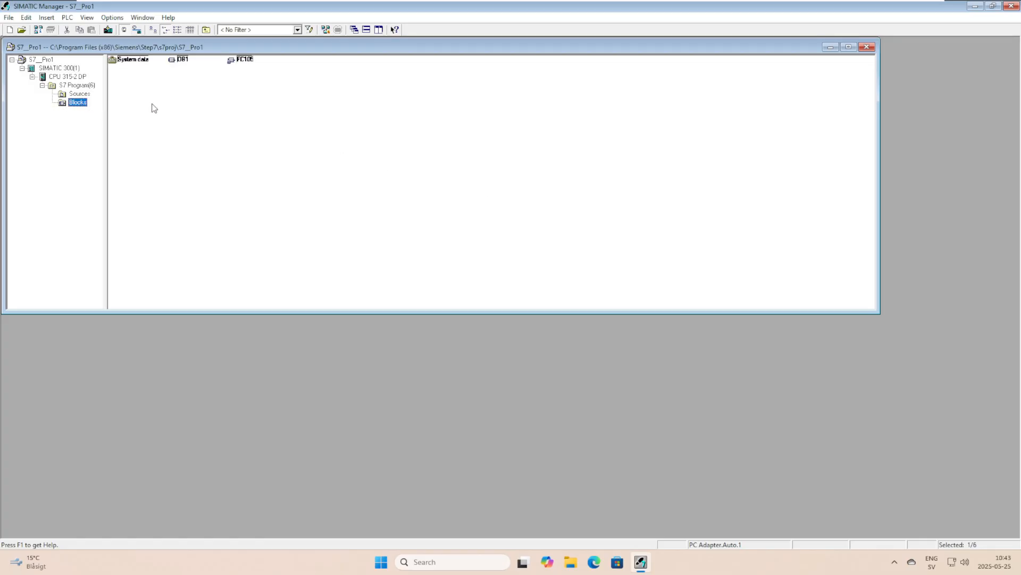
{"action": "left_click", "coordinate": [182, 60]}
{"action": "double_click", "coordinate": [183, 60]}
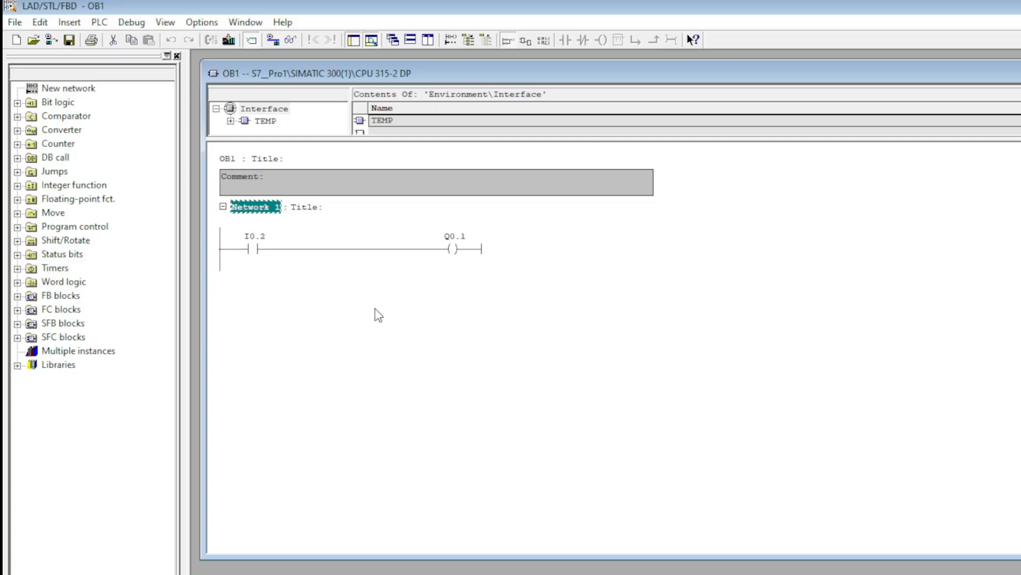
Insert a new network below Network 1 in OB1 and add a normally open contact addressed I1.0 to its rung.
{"action": "right_click", "coordinate": [339, 309]}
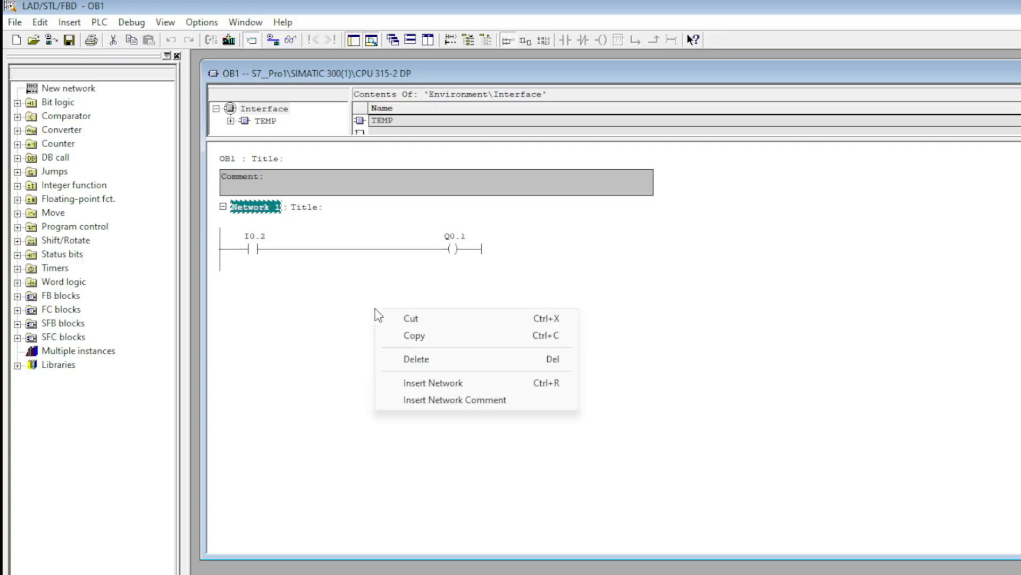
{"action": "left_click", "coordinate": [474, 383]}
{"action": "left_click", "coordinate": [258, 330]}
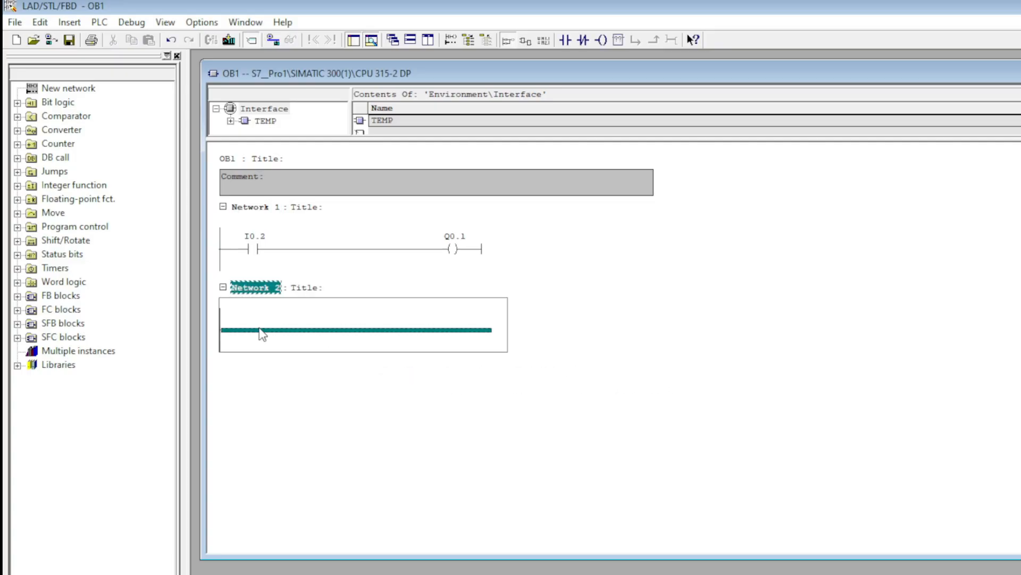
{"action": "left_click", "coordinate": [565, 40]}
{"action": "left_click", "coordinate": [264, 318]}
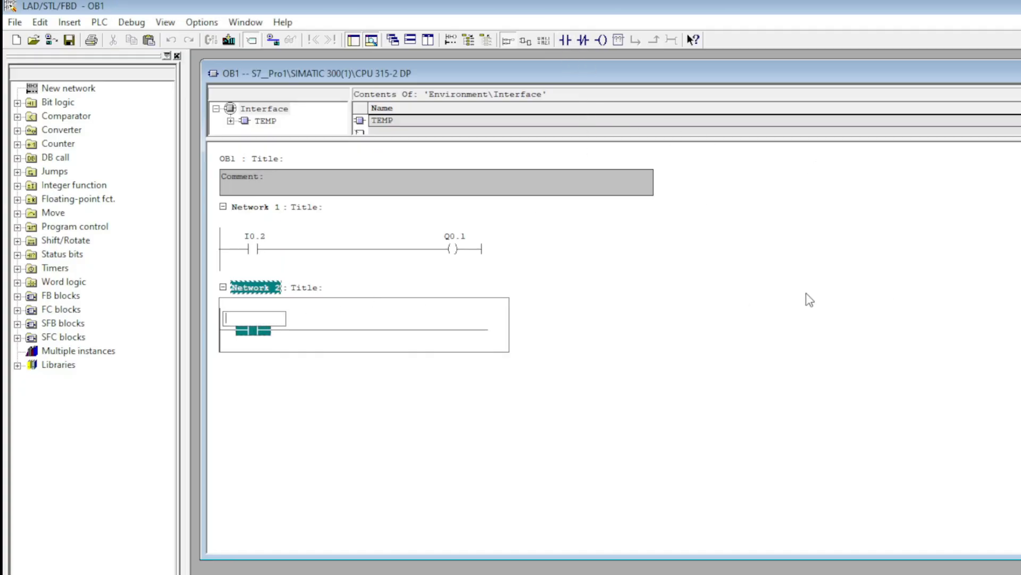
{"action": "type", "text": "I1.0"}
{"action": "key", "text": "Return"}
Add an output coil addressed Q1.0 at the end of Network 2's rung.
{"action": "key", "text": "F7"}
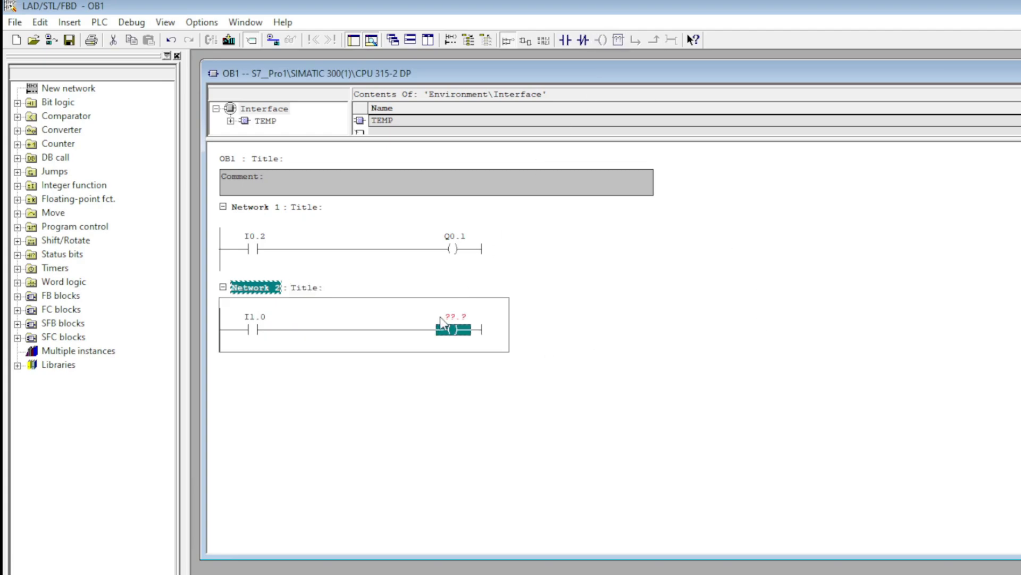
{"action": "type", "text": "Q1.0"}
{"action": "key", "text": "Return"}
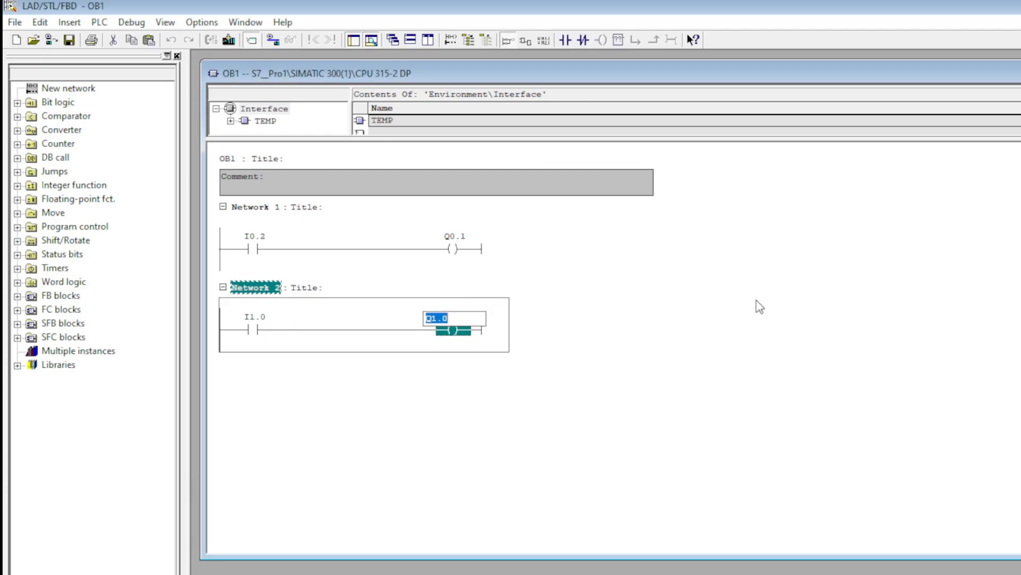
{"action": "left_click", "coordinate": [412, 332]}
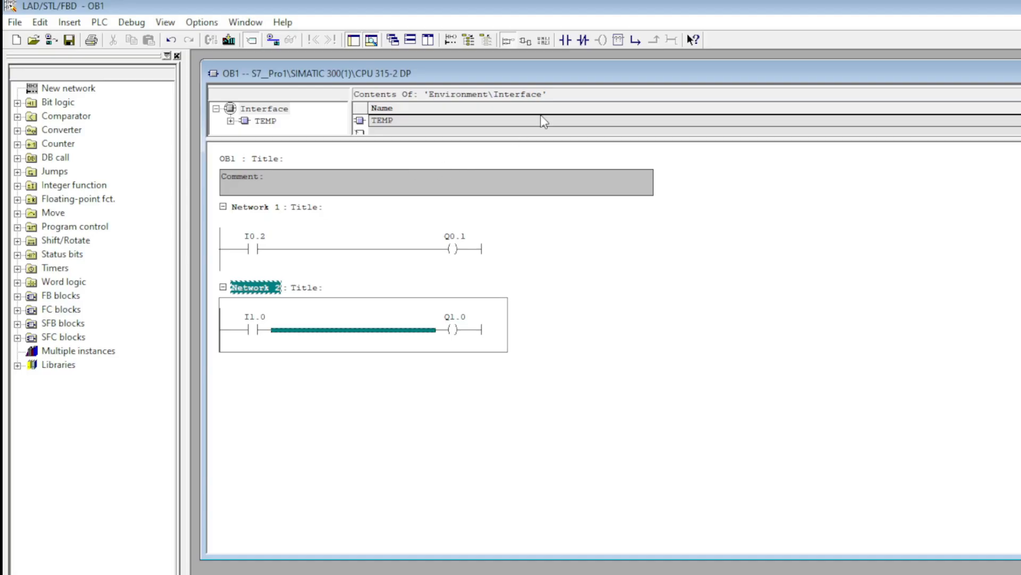
Add a parallel branch below the Q1.0 coil in Network 2 with an output coil addressed Q1.5.
{"action": "left_click", "coordinate": [635, 40]}
{"action": "key", "text": "F7"}
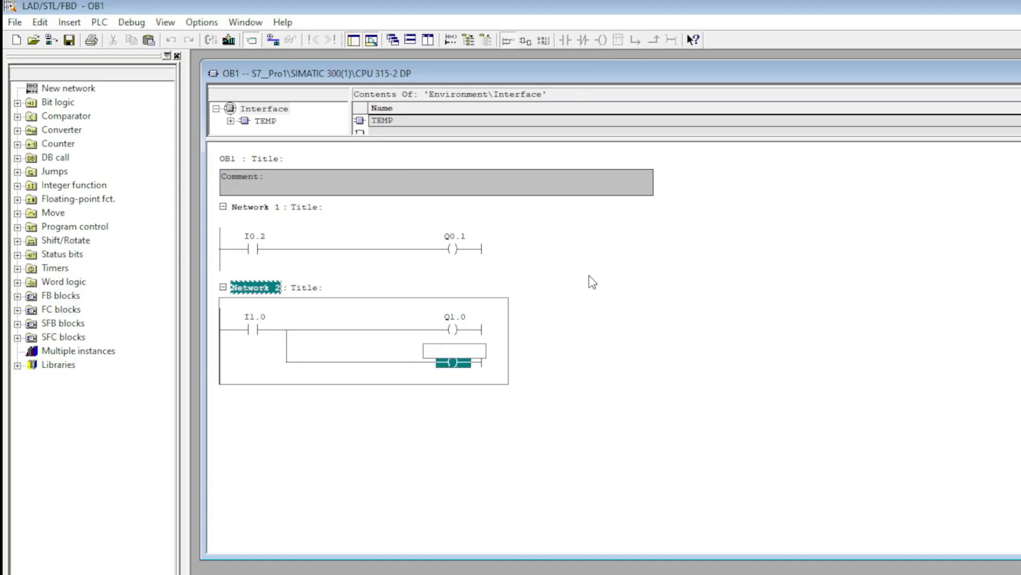
{"action": "type", "text": "Q1.5"}
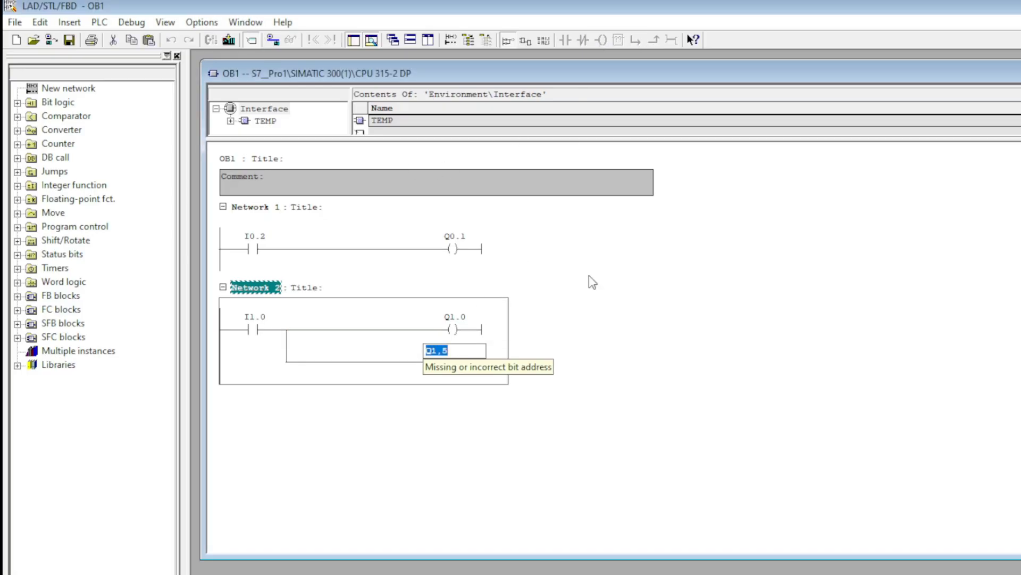
{"action": "key", "text": "Return"}
{"action": "left_click", "coordinate": [457, 359]}
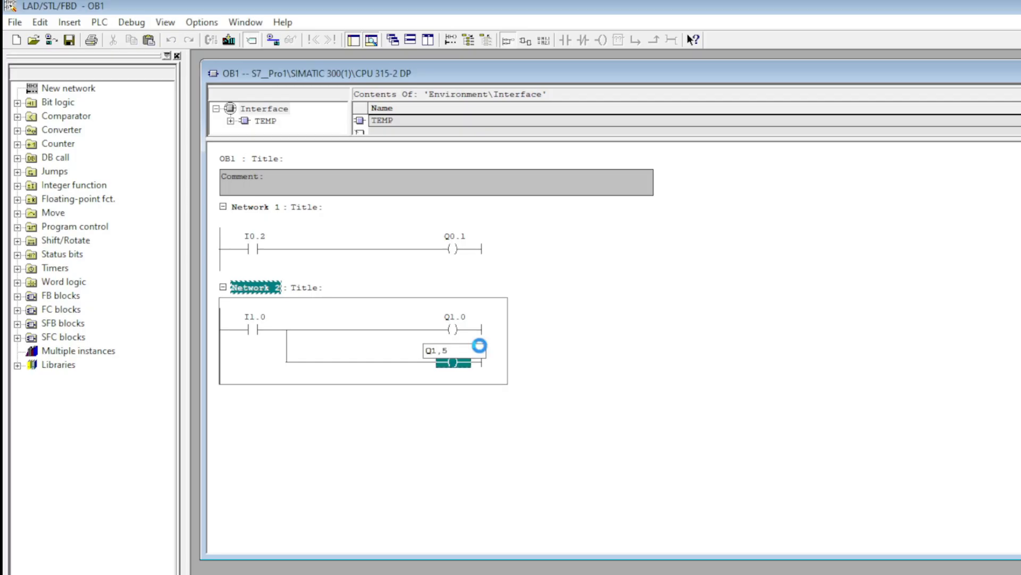
{"action": "key", "text": "Return"}
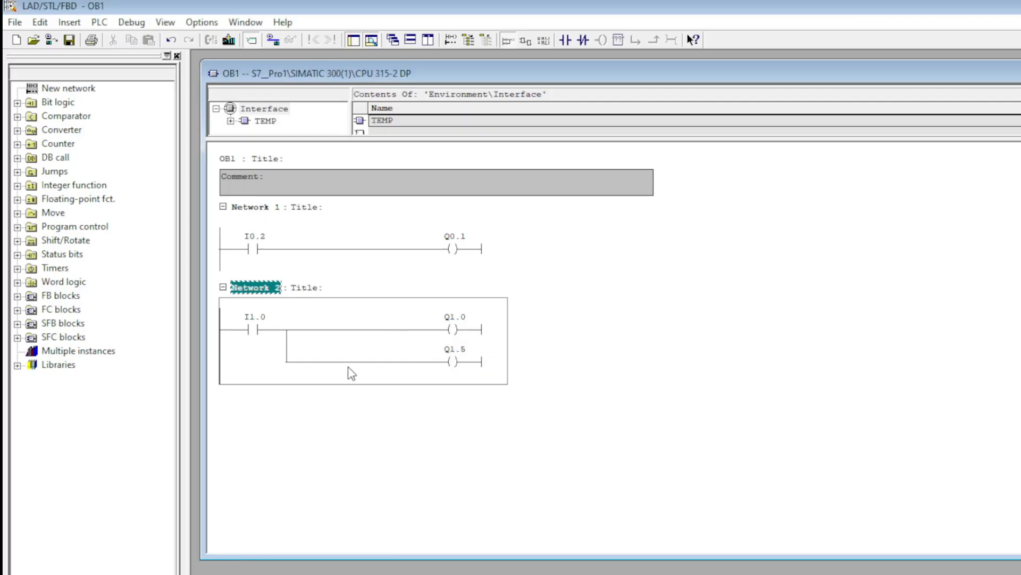
Add another parallel branch below the Q1.5 coil with an output coil addressed Q2.0.
{"action": "left_click", "coordinate": [349, 363]}
{"action": "left_click", "coordinate": [634, 41]}
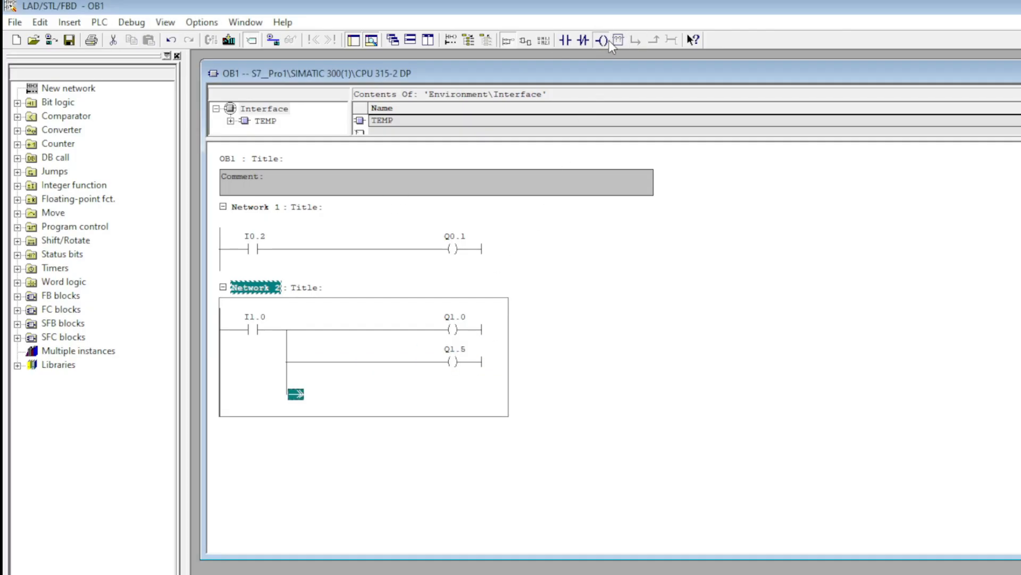
{"action": "left_click", "coordinate": [602, 40]}
{"action": "type", "text": "Q2.0"}
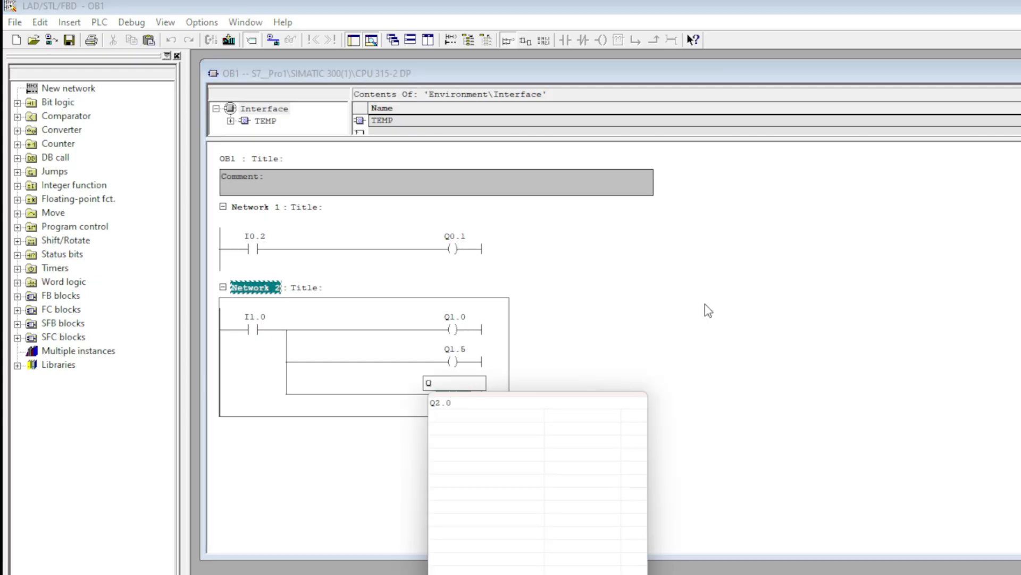
{"action": "key", "text": "Return"}
Add a parallel branch below the Q2.0 coil with an output coil addressed Q2.2.
{"action": "left_click", "coordinate": [329, 408]}
{"action": "left_click", "coordinate": [328, 394]}
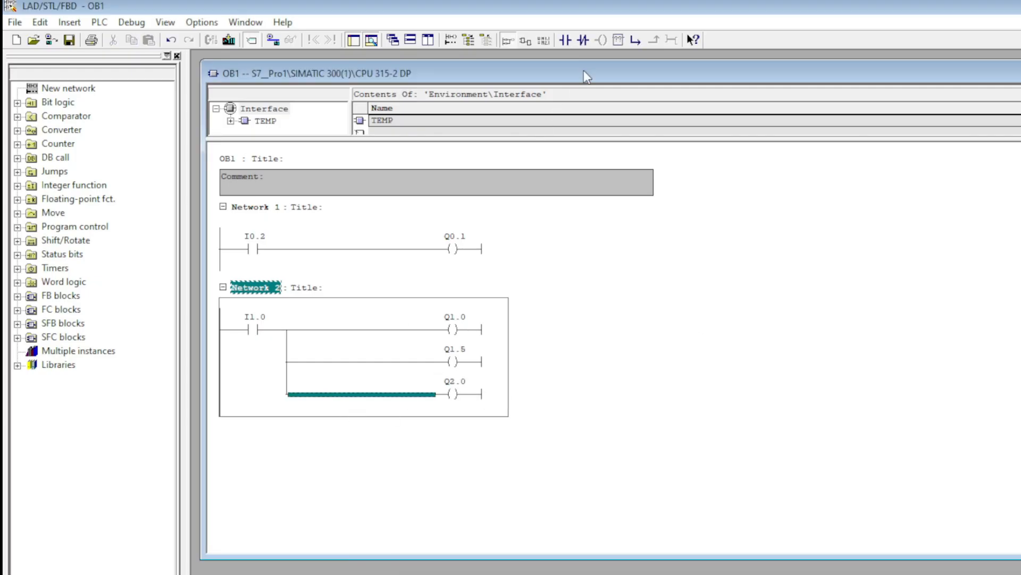
{"action": "left_click", "coordinate": [636, 39]}
{"action": "left_click", "coordinate": [602, 41]}
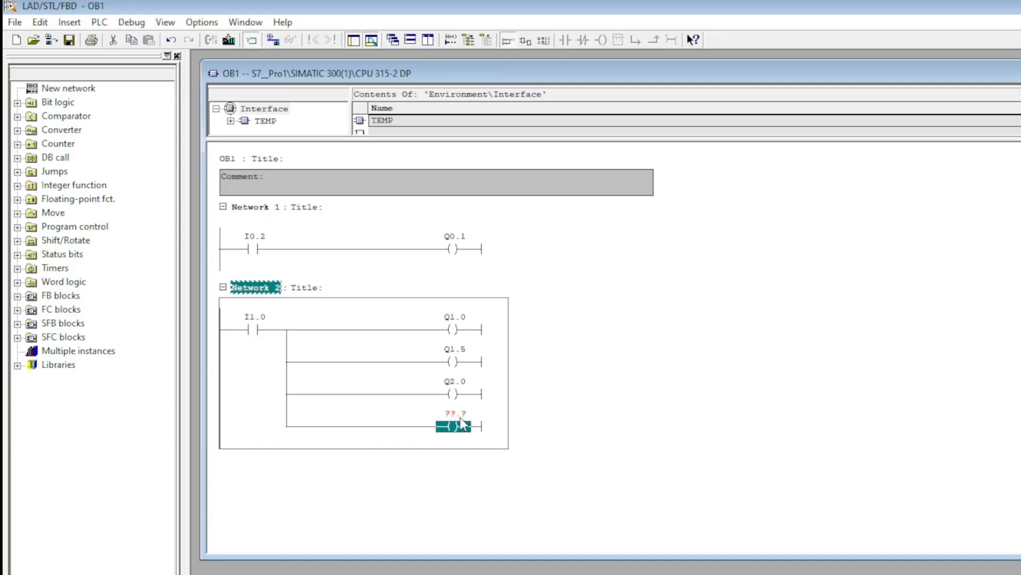
{"action": "type", "text": "Q2.2"}
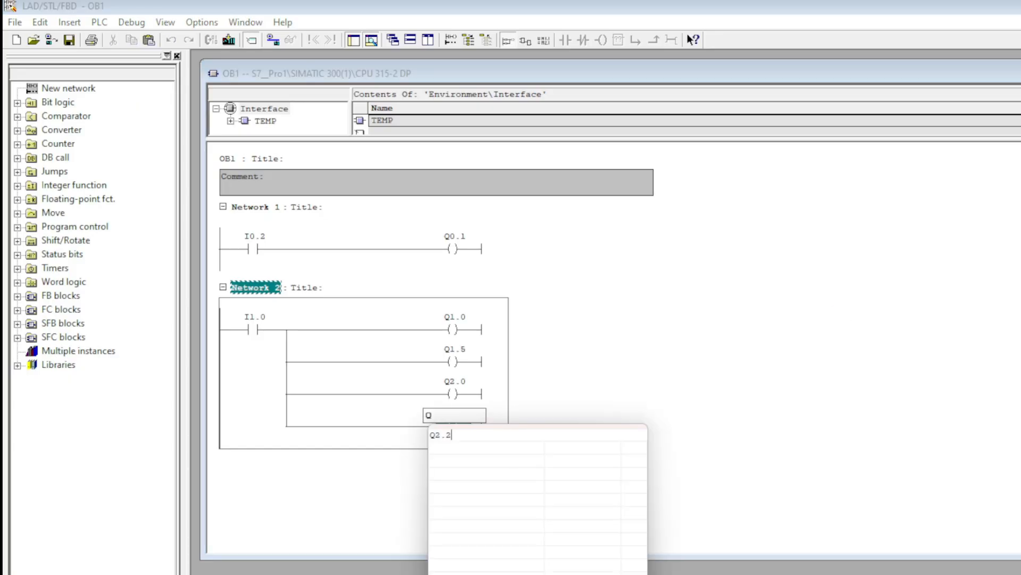
{"action": "key", "text": "Return"}
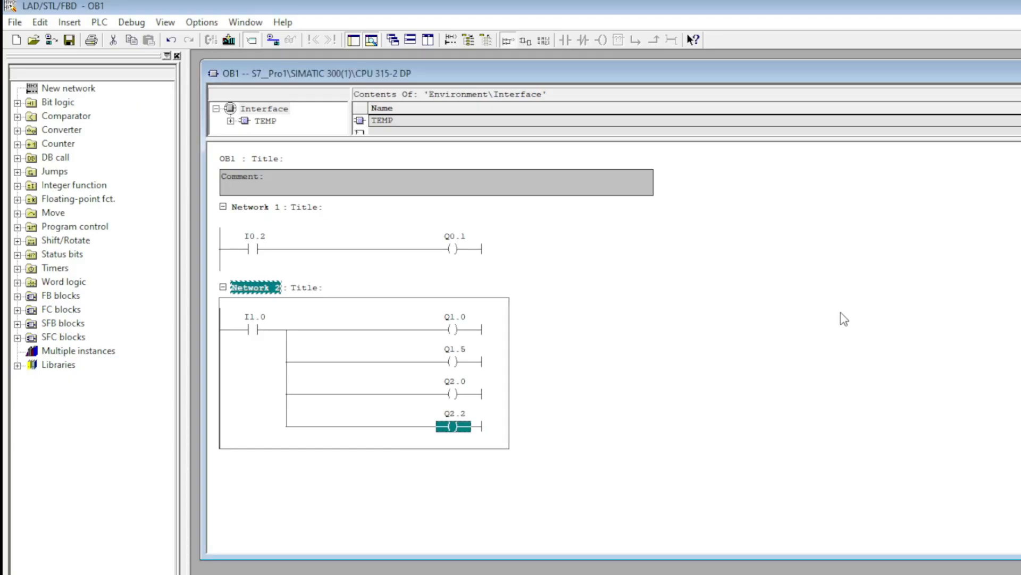
Save the edited OB1 block.
{"action": "left_click", "coordinate": [727, 411]}
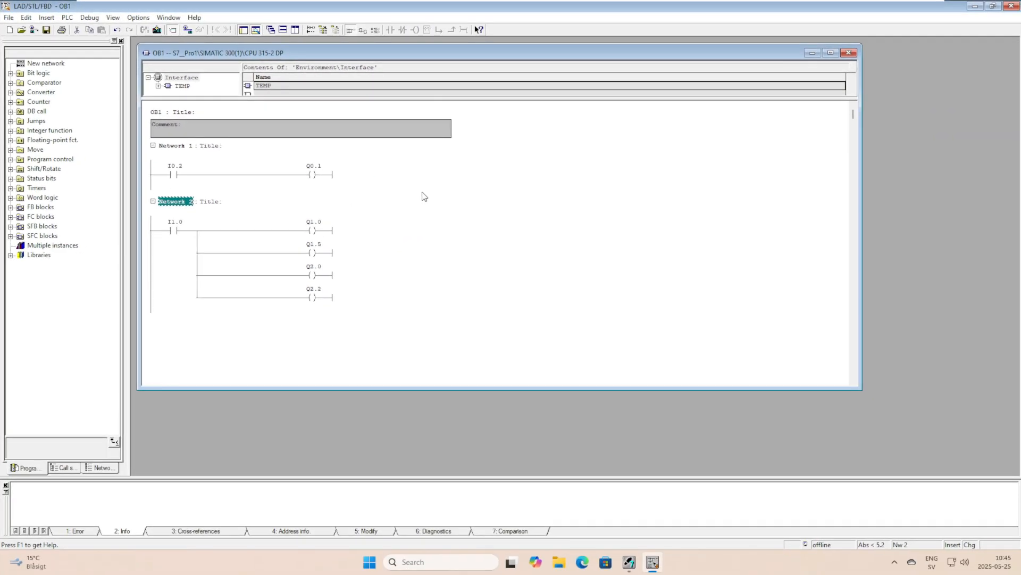
{"action": "left_click", "coordinate": [617, 221]}
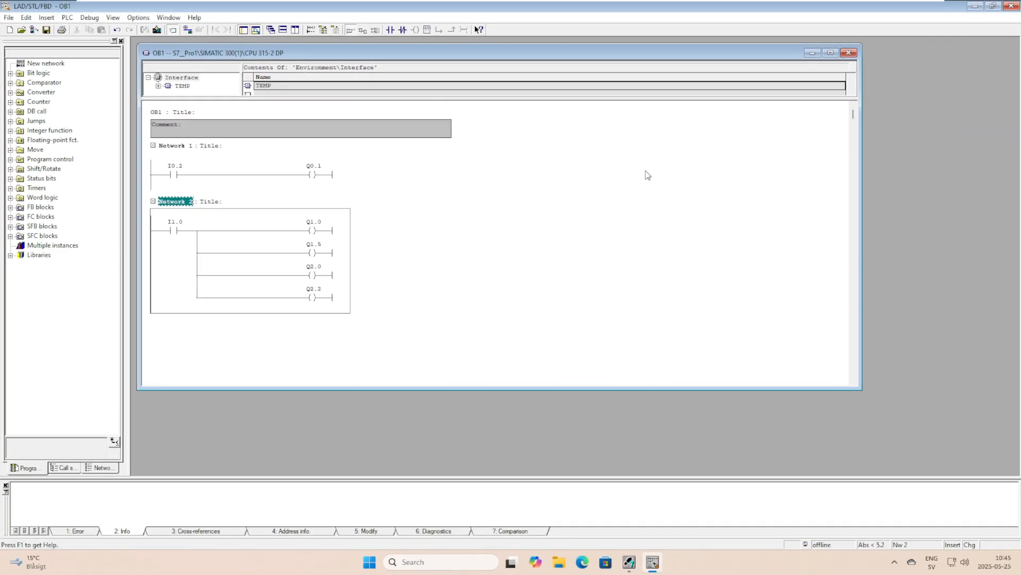
{"action": "left_click", "coordinate": [46, 30]}
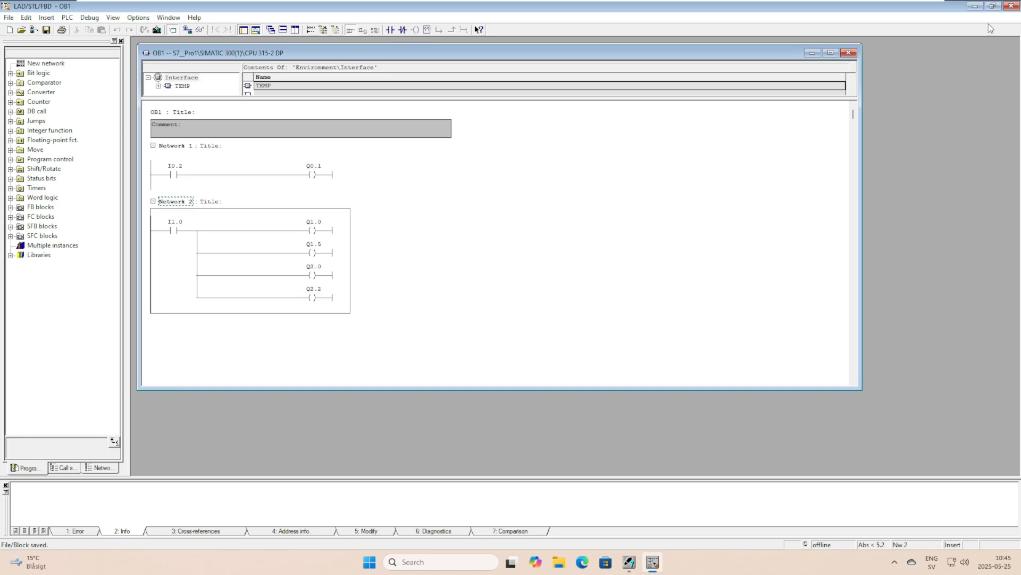
Switch to SIMATIC Manager and delete the FC105 block from the Blocks folder.
{"action": "left_click", "coordinate": [662, 571]}
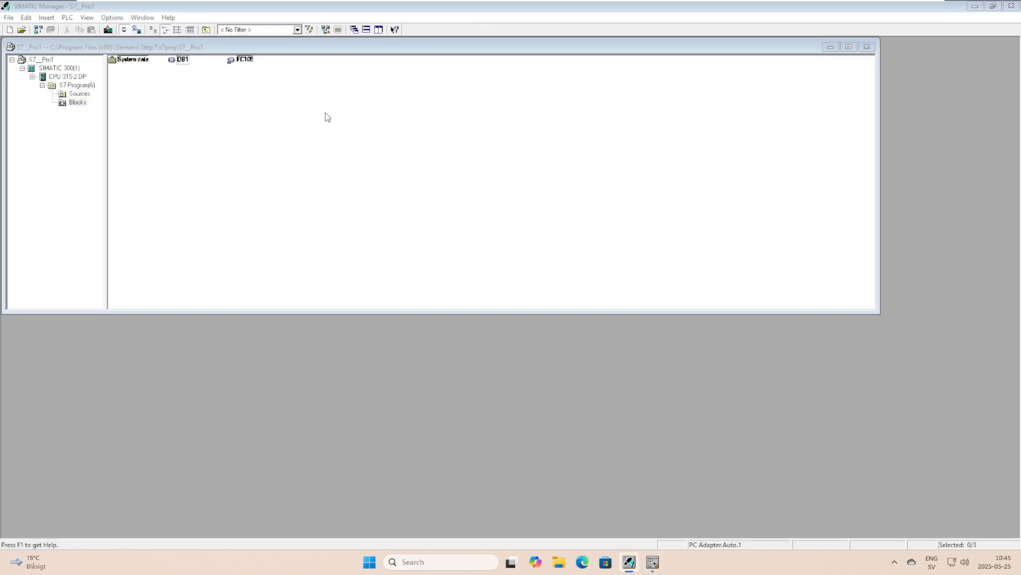
{"action": "left_click_drag", "start_coordinate": [331, 121], "coordinate": [241, 59]}
{"action": "key", "text": "Delete"}
{"action": "left_click", "coordinate": [429, 318]}
Download the SIMATIC 300(1) station to the PLC, replacing its system data, including the open OB1, and restarting the CPU 315-2 DP.
{"action": "left_click", "coordinate": [59, 68]}
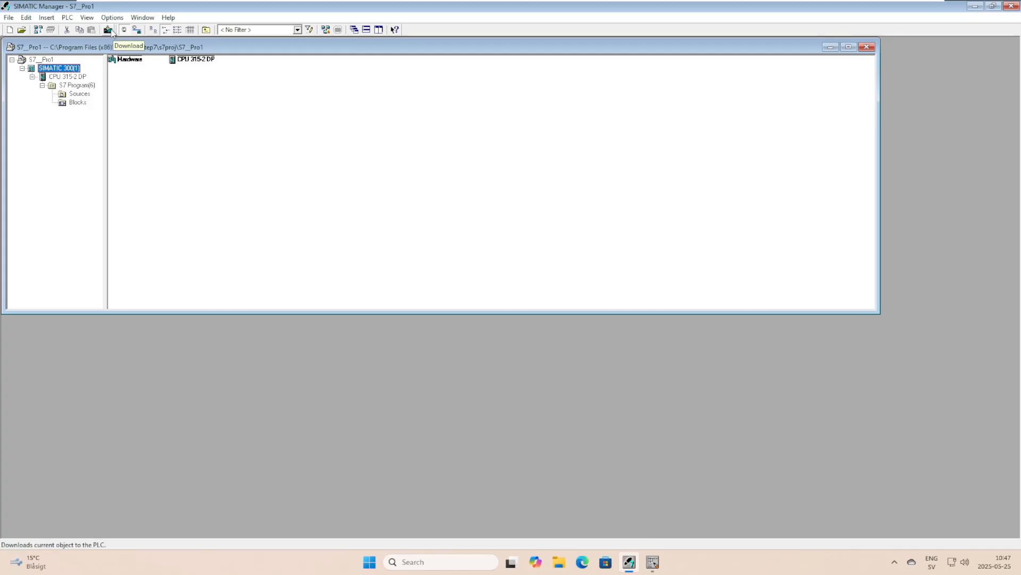
{"action": "left_click", "coordinate": [108, 29]}
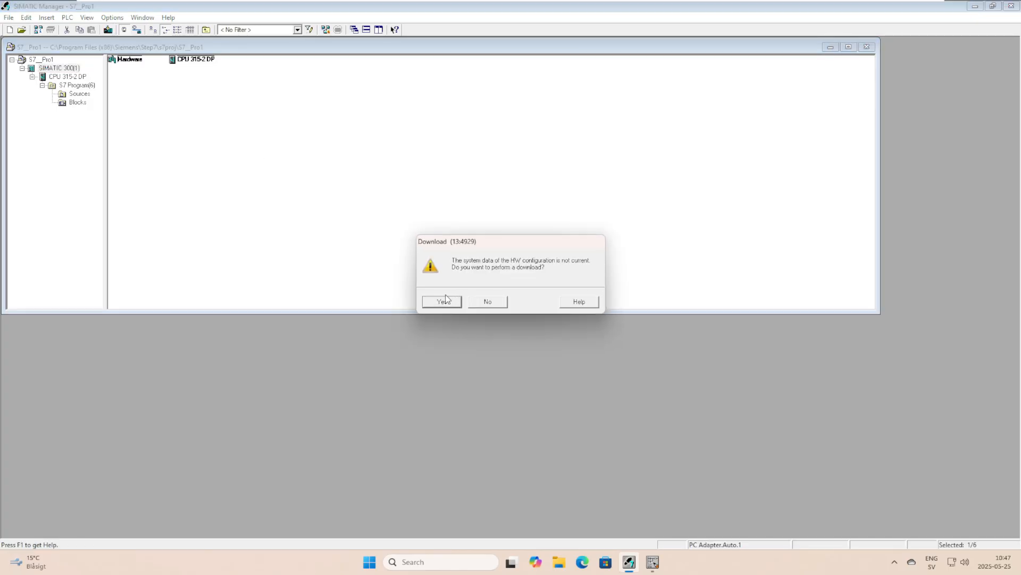
{"action": "left_click", "coordinate": [446, 300]}
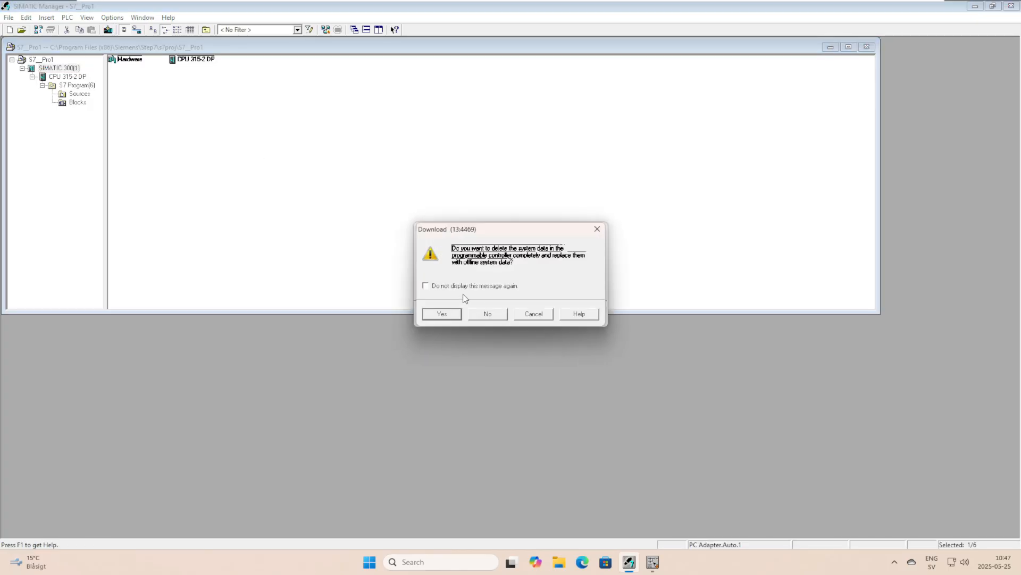
{"action": "left_click", "coordinate": [446, 311]}
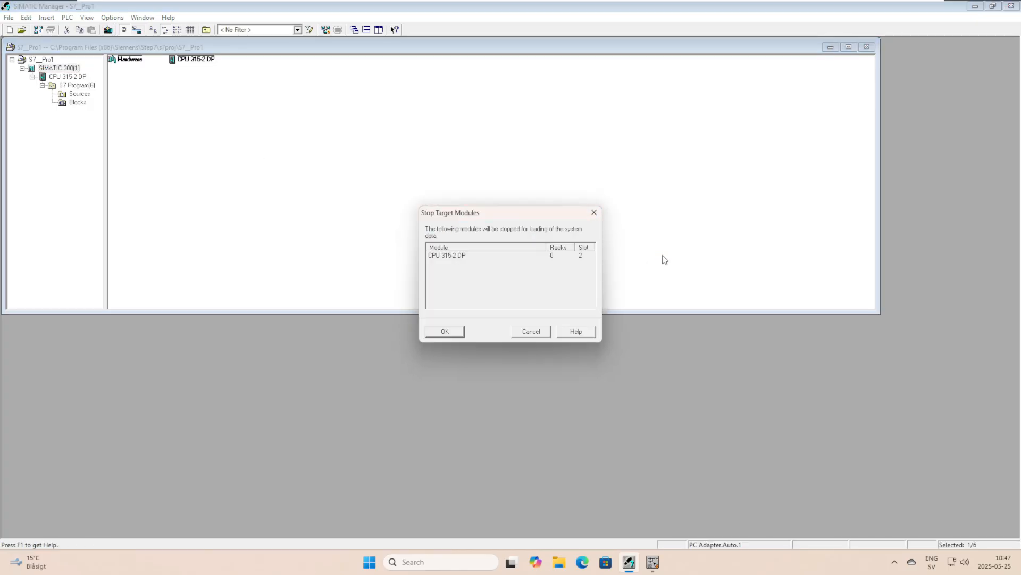
{"action": "left_click", "coordinate": [450, 329]}
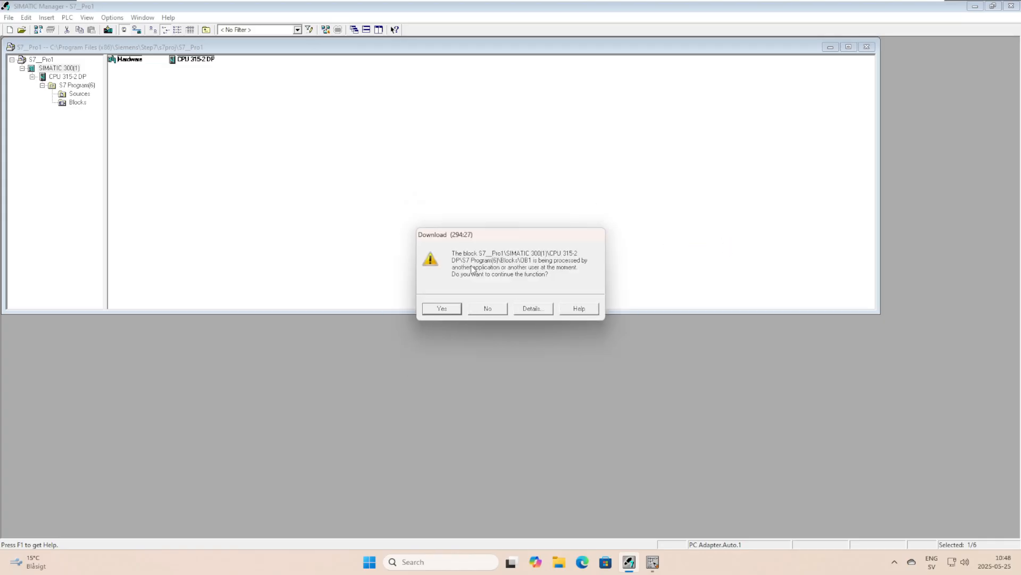
{"action": "left_click", "coordinate": [455, 310]}
{"action": "left_click", "coordinate": [455, 302]}
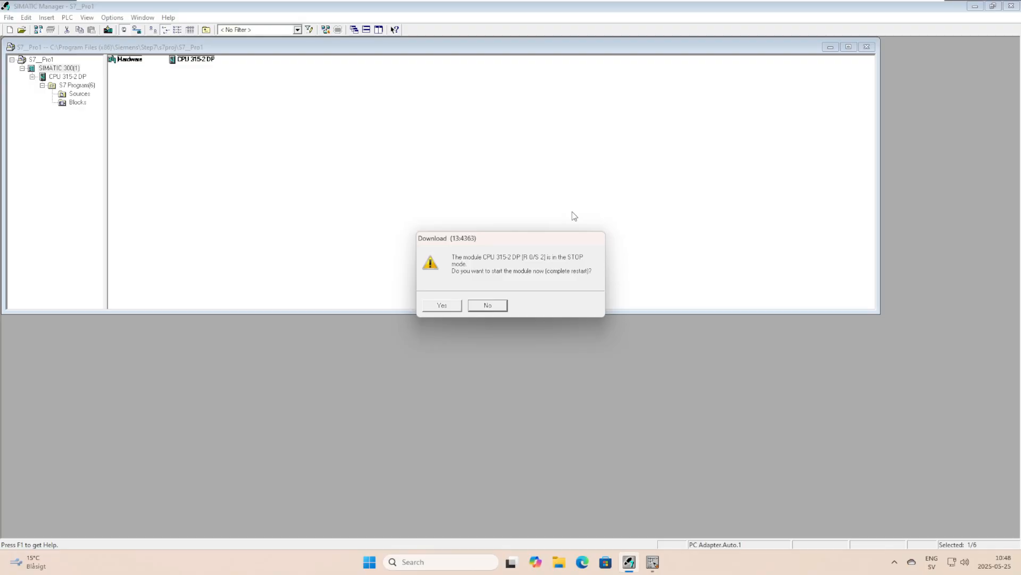
{"action": "left_click", "coordinate": [432, 307]}
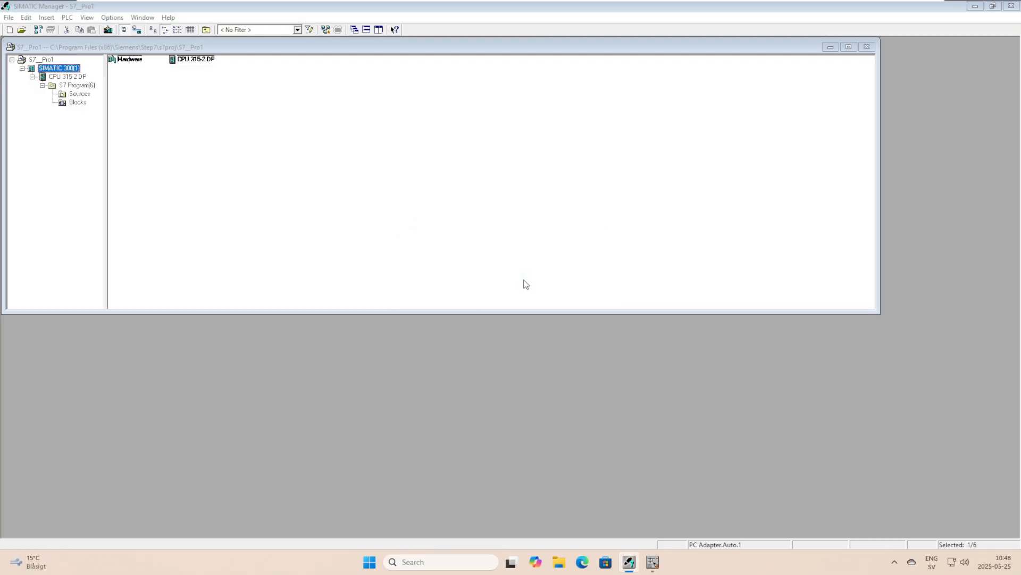
Open block OB1 from the Blocks folder to view its networks.
{"action": "left_click", "coordinate": [77, 102]}
{"action": "double_click", "coordinate": [168, 56]}
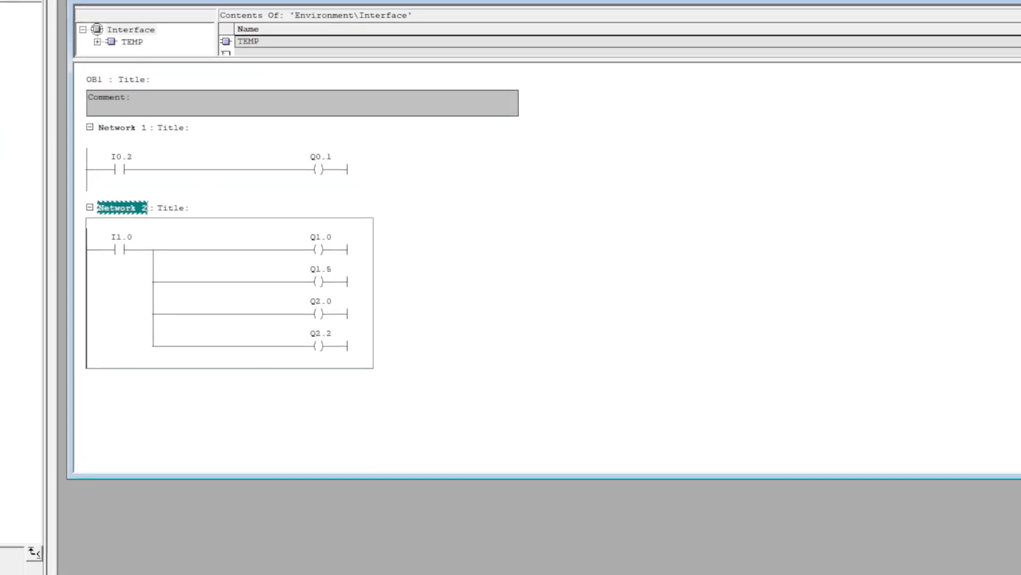
Try deleting the rung of Network 2 in OB1 and undo the deletion.
{"action": "key", "text": "Delete"}
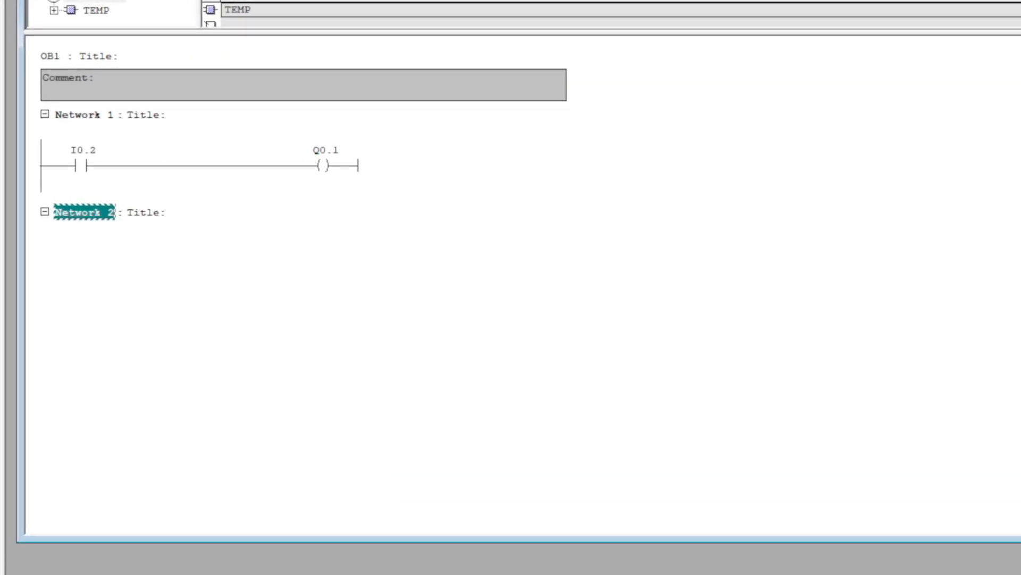
{"action": "key", "text": "ctrl+z"}
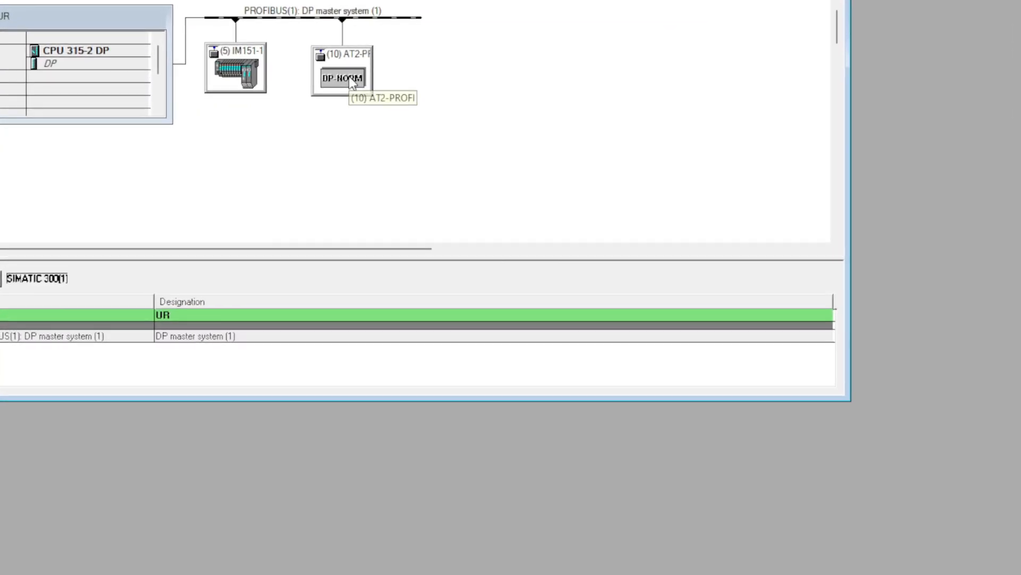
Set the PROFIBUS(1) transmission rate to 9.6 Kbps through the PROFIBUS interface properties of the AT2-PROFI slave.
{"action": "left_click", "coordinate": [262, 110]}
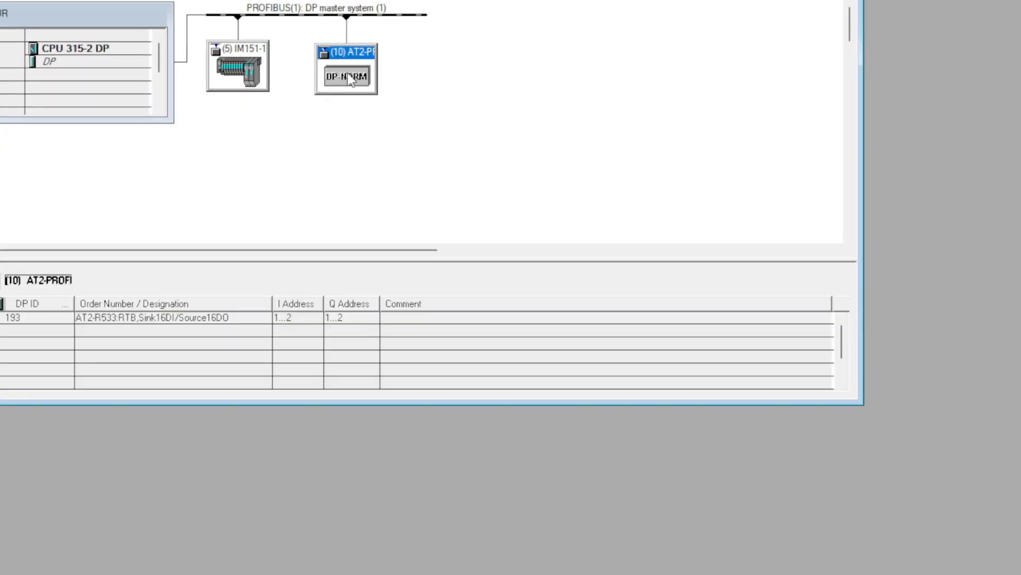
{"action": "right_click", "coordinate": [263, 110]}
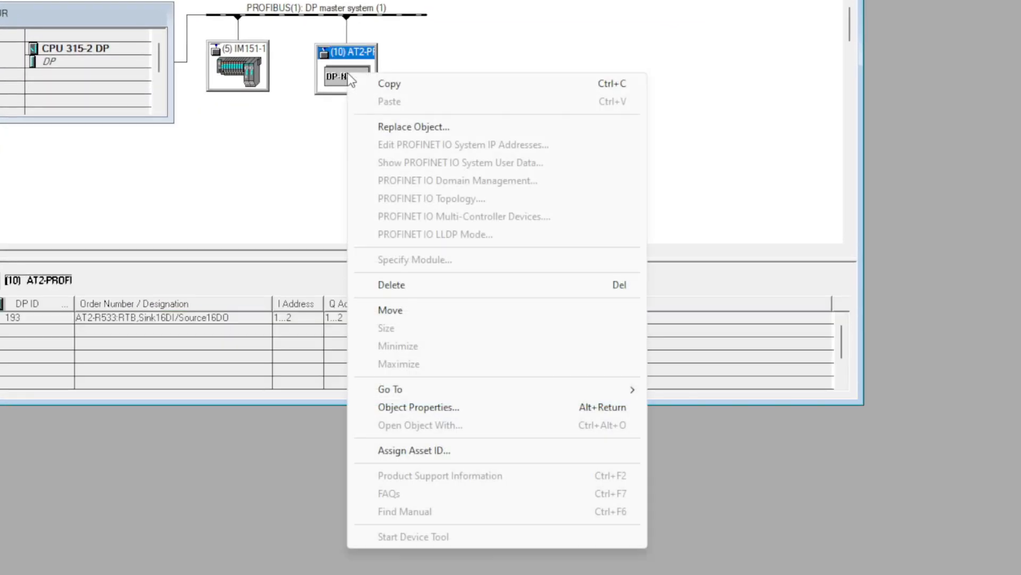
{"action": "left_click", "coordinate": [474, 407]}
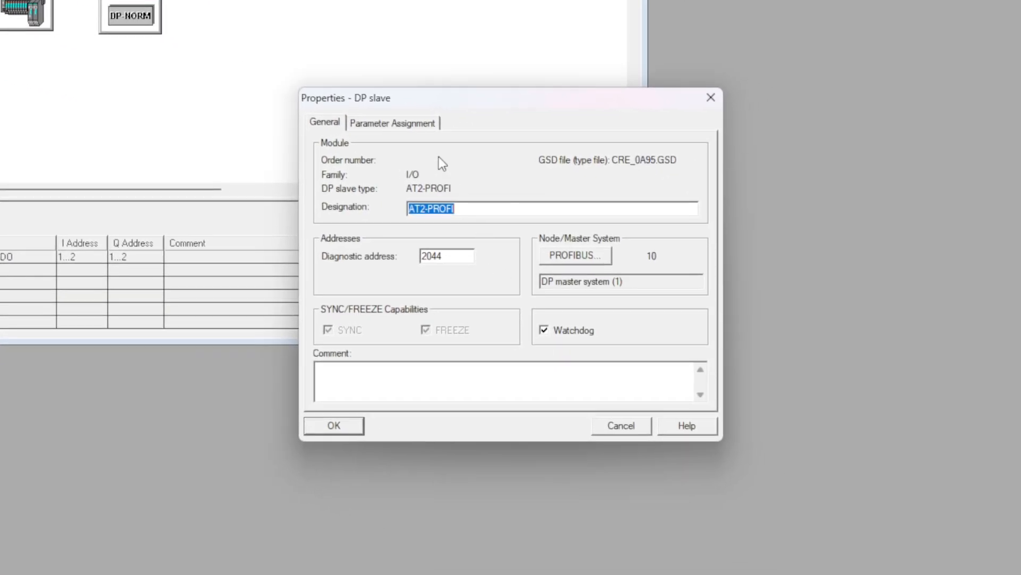
{"action": "left_click", "coordinate": [574, 257]}
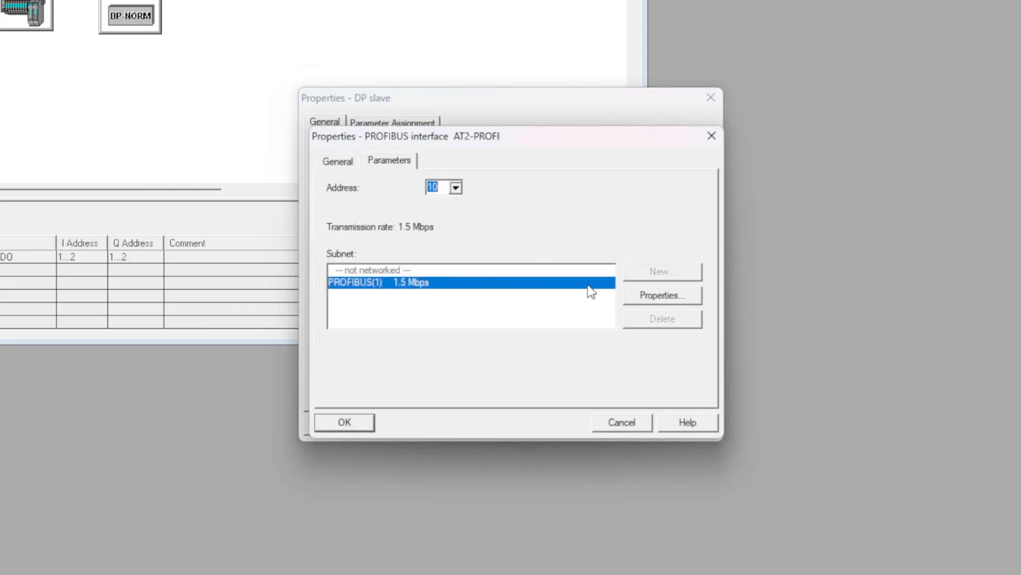
{"action": "left_click", "coordinate": [669, 295]}
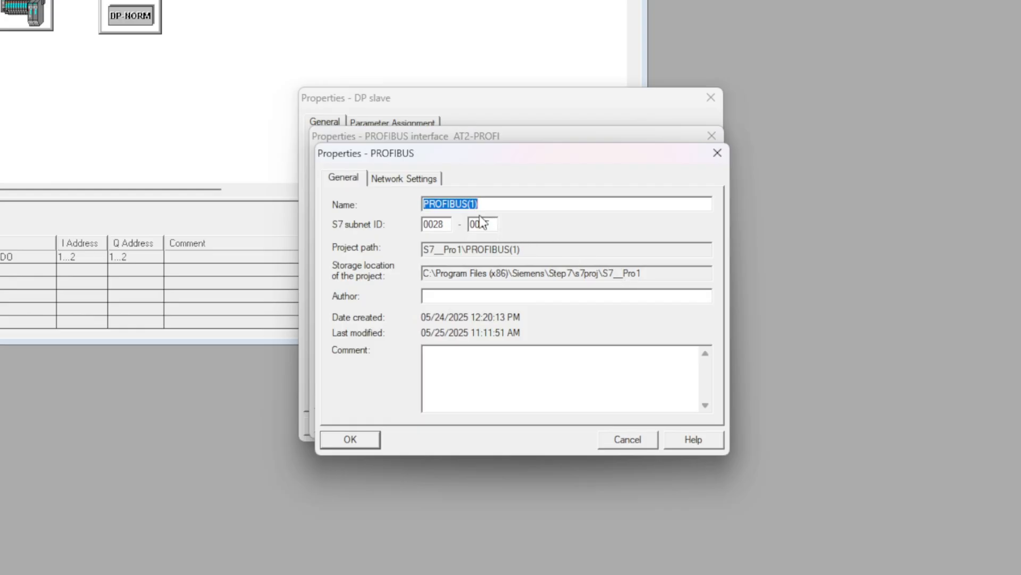
{"action": "left_click", "coordinate": [418, 179]}
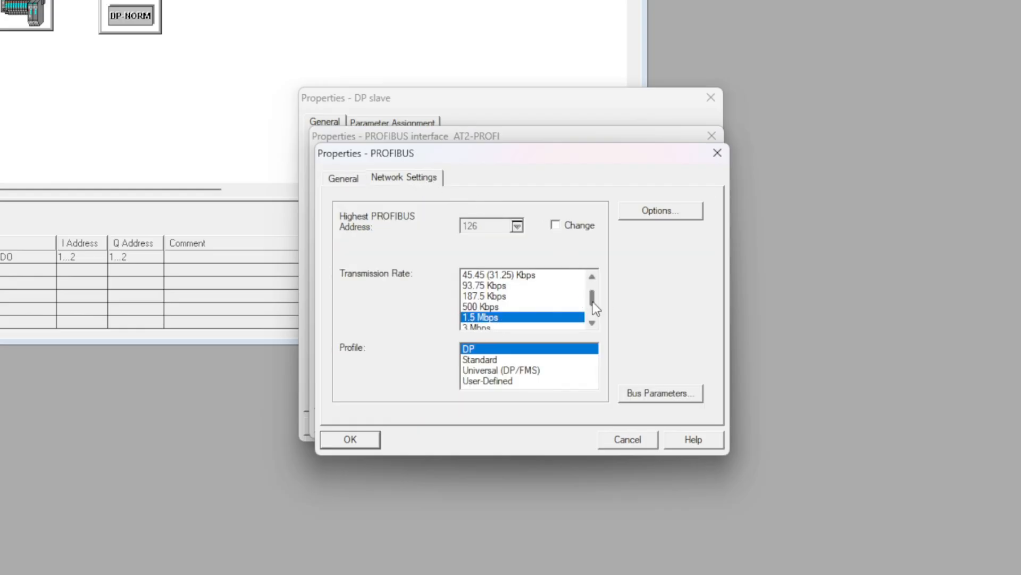
{"action": "left_click_drag", "start_coordinate": [593, 301], "coordinate": [590, 267]}
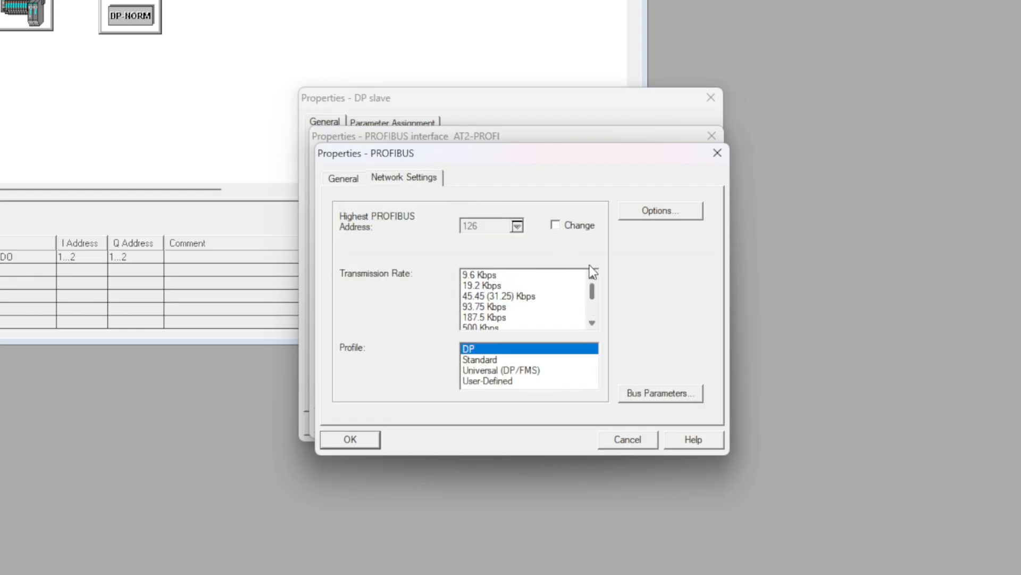
{"action": "left_click", "coordinate": [484, 275]}
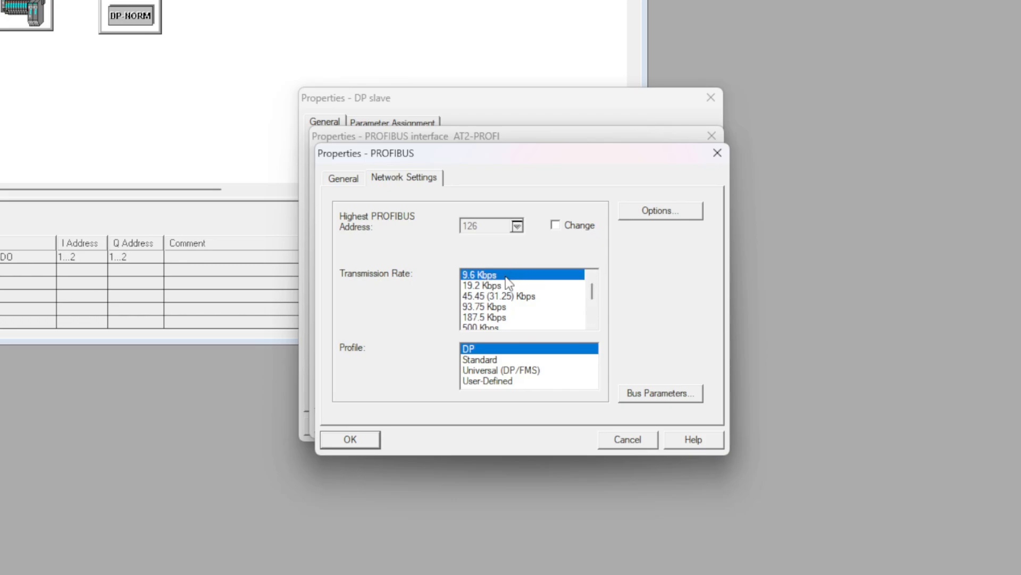
{"action": "left_click", "coordinate": [363, 439]}
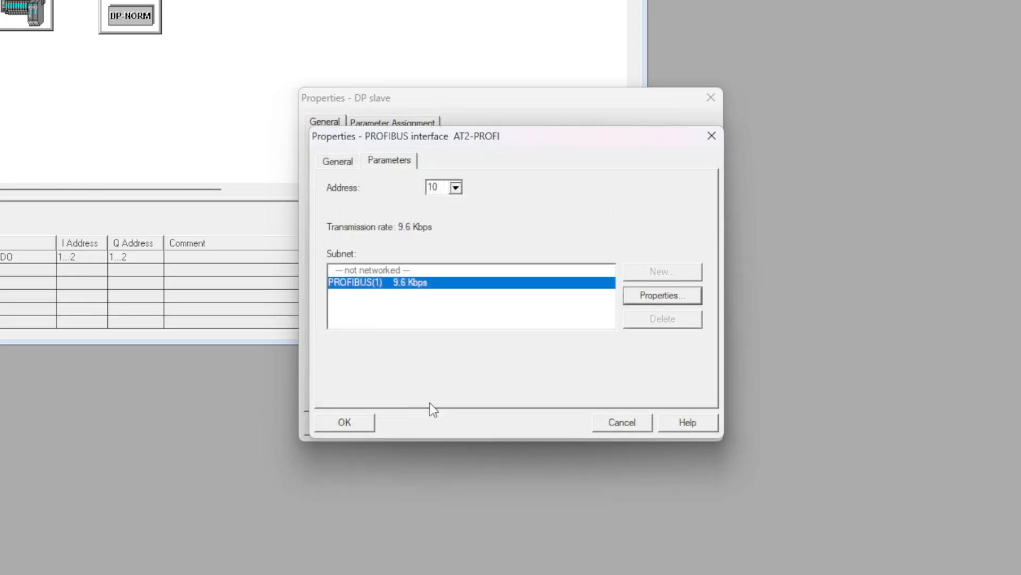
{"action": "left_click", "coordinate": [349, 423]}
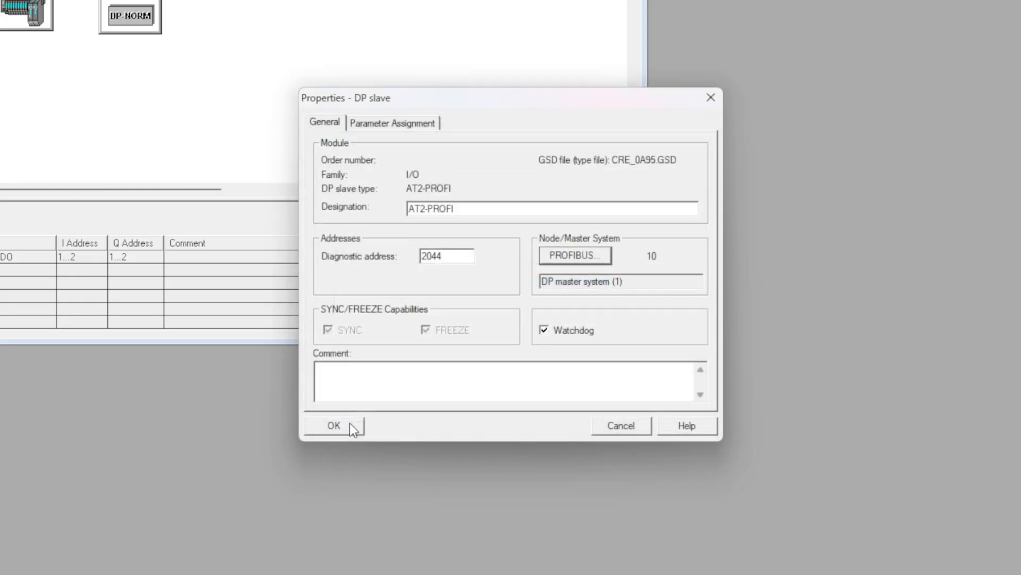
{"action": "left_click", "coordinate": [356, 425]}
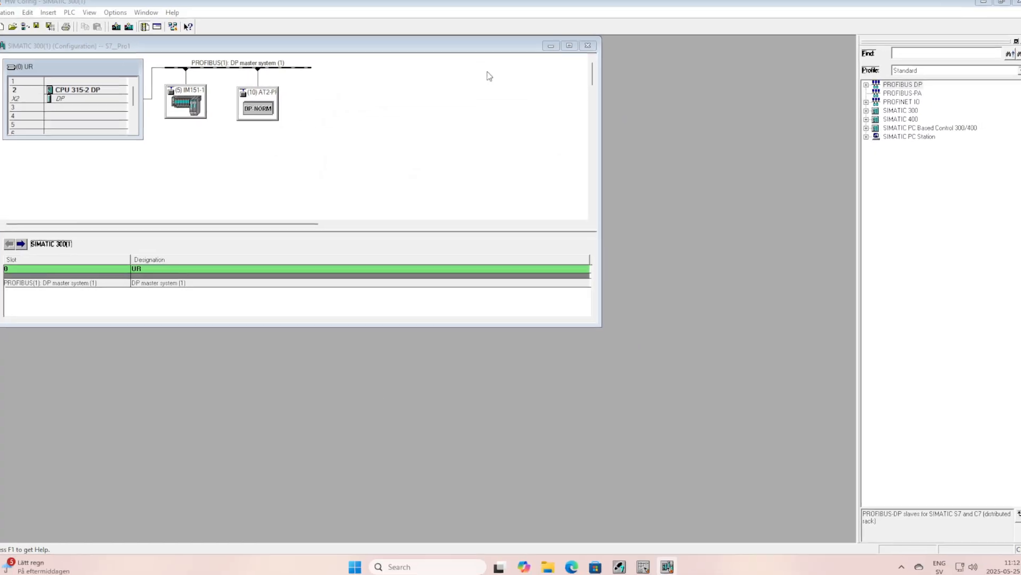
Close the hardware configuration with its changes saved and download the SIMATIC 300(1) station, including the open OB1, restarting the CPU 315-2 DP.
{"action": "left_click", "coordinate": [1017, 2]}
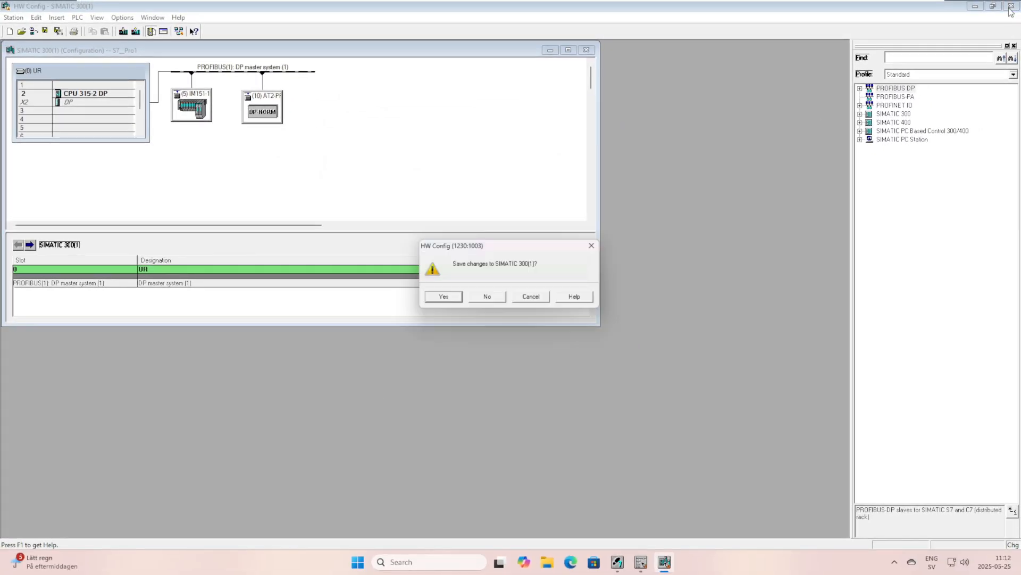
{"action": "left_click", "coordinate": [441, 298]}
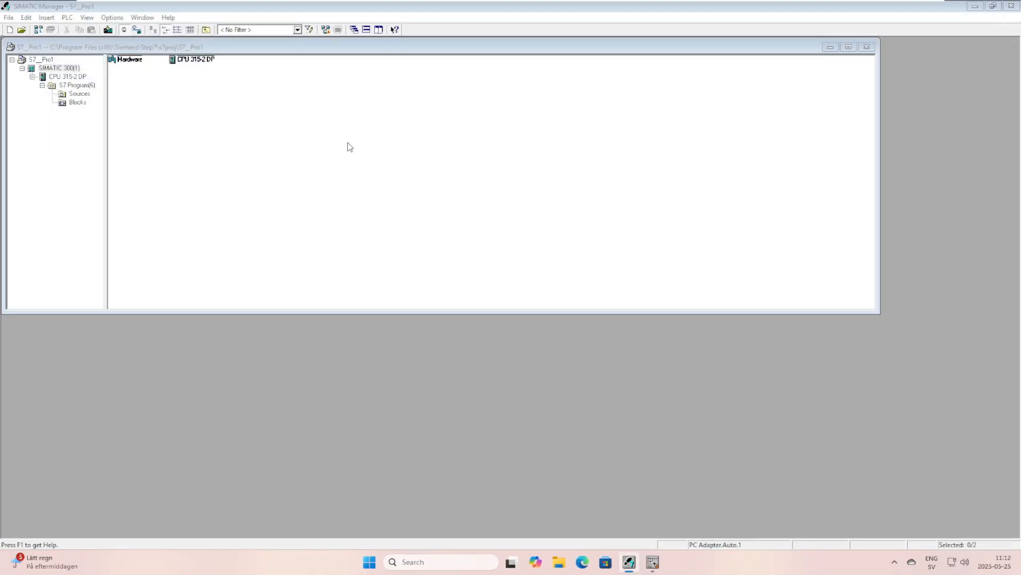
{"action": "left_click", "coordinate": [61, 68]}
{"action": "left_click", "coordinate": [123, 31]}
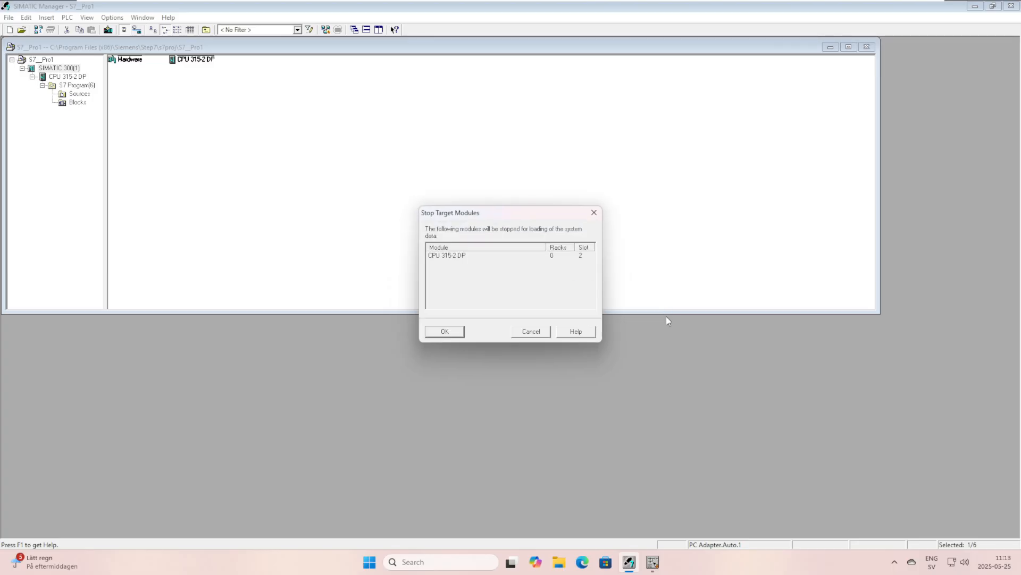
{"action": "left_click", "coordinate": [452, 332]}
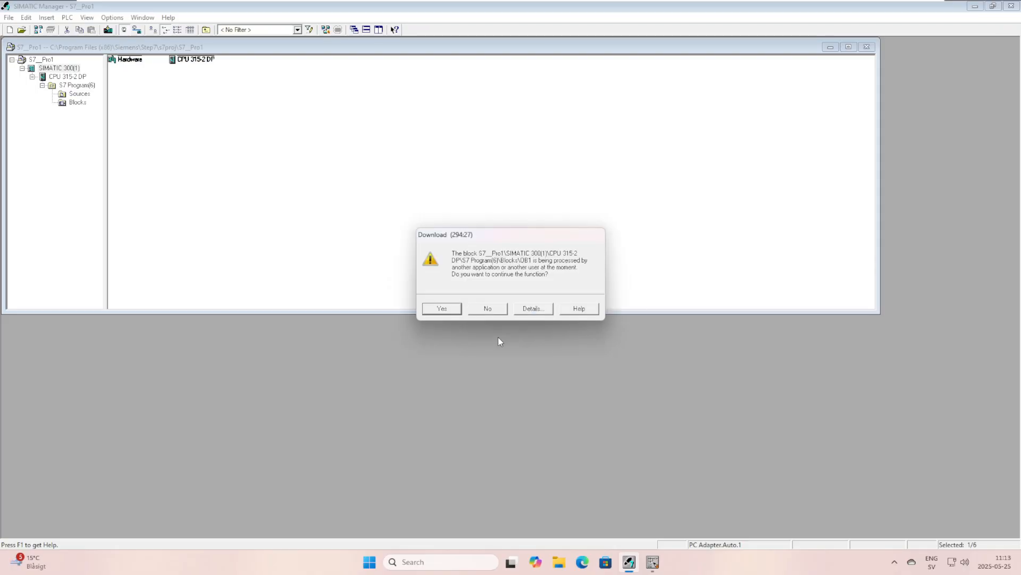
{"action": "left_click", "coordinate": [456, 310]}
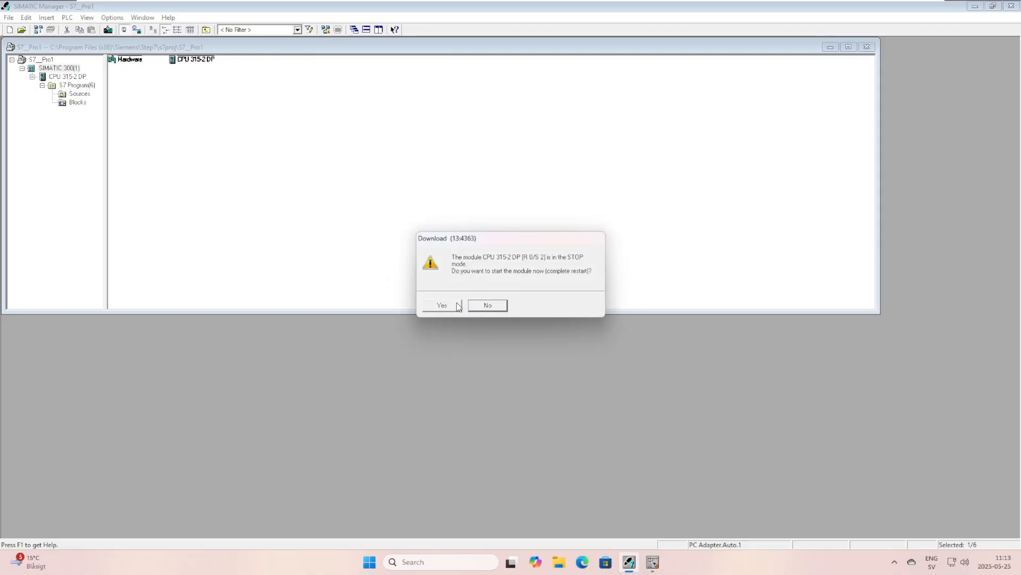
{"action": "left_click", "coordinate": [435, 307]}
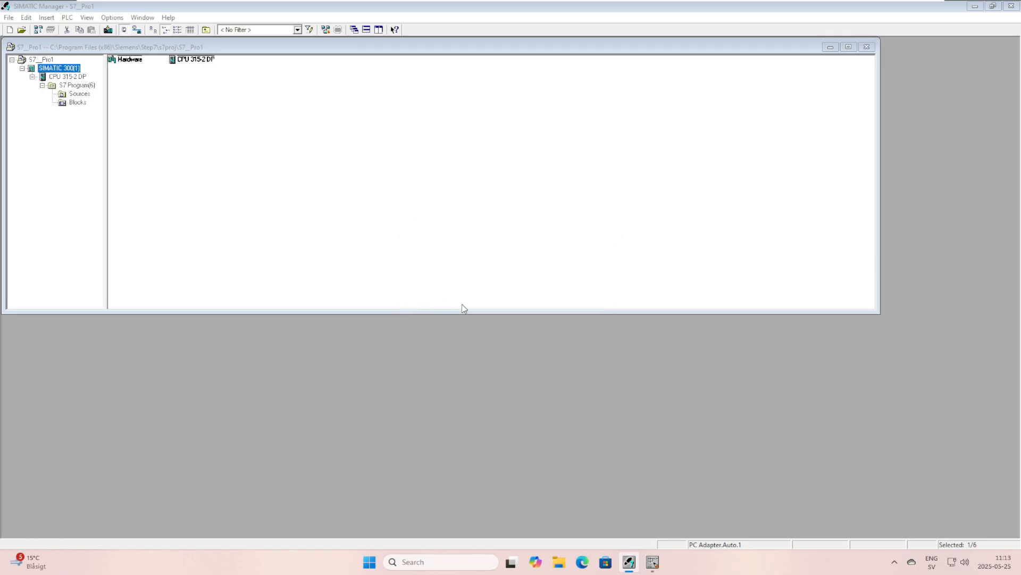
Reopen block OB1 from the Blocks folder of the S7 program to view its ladder networks.
{"action": "left_click", "coordinate": [79, 102]}
{"action": "double_click", "coordinate": [185, 60]}
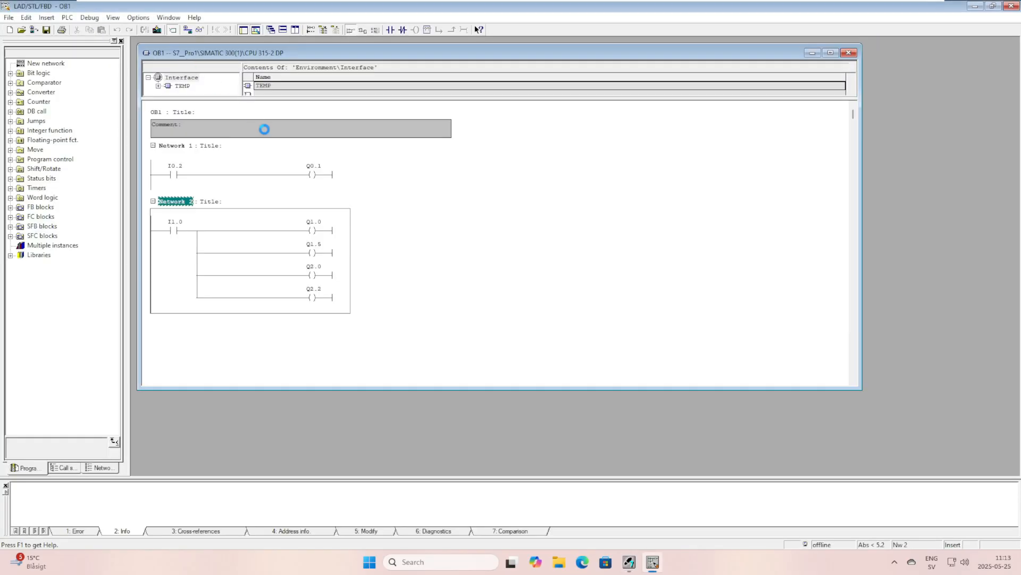